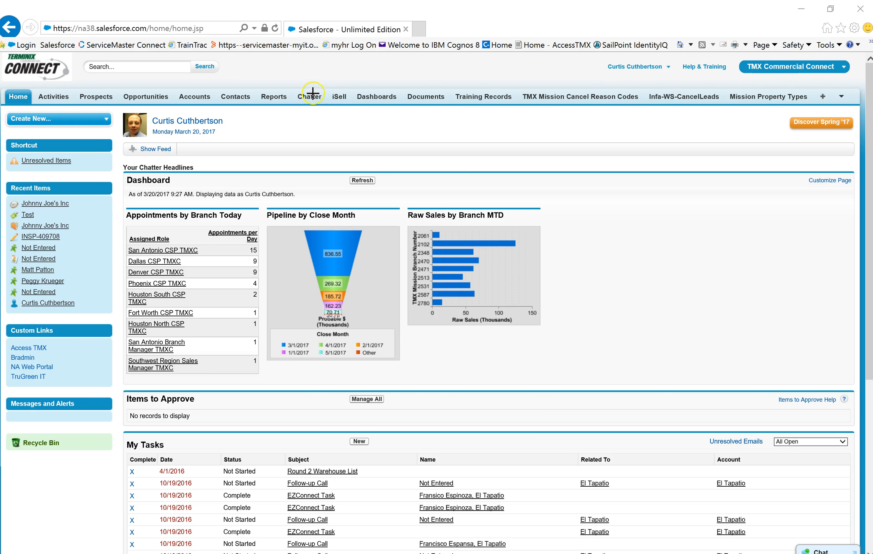
mouse_move(341, 85)
mouse_down()
mouse_move(327, 90)
mouse_move(335, 110)
mouse_move(359, 84)
mouse_move(320, 96)
mouse_move(341, 112)
mouse_up()
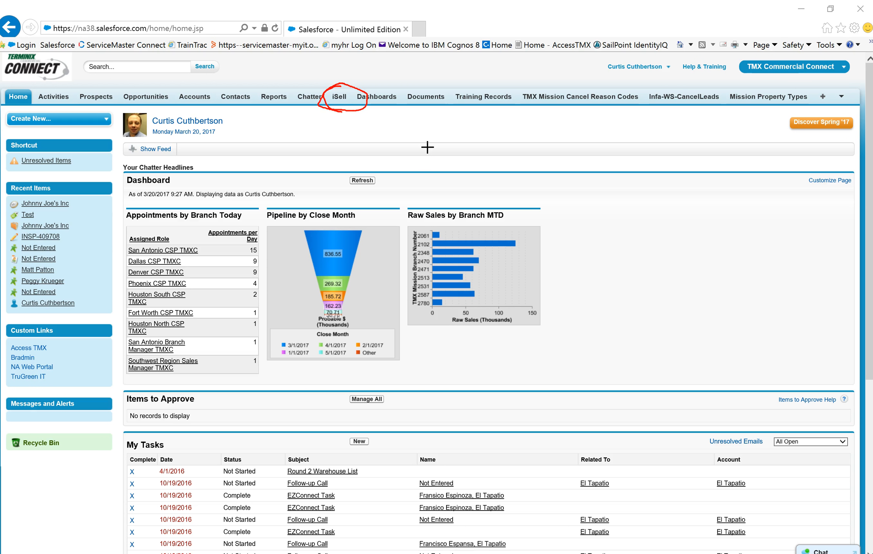
click(483, 5)
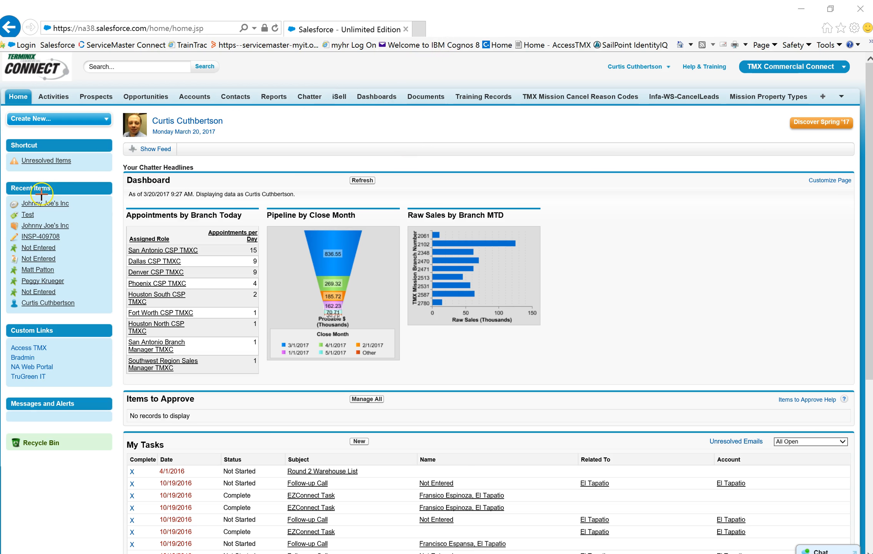
mouse_move(102, 83)
mouse_down()
mouse_move(79, 94)
mouse_move(113, 96)
mouse_move(94, 85)
mouse_up()
click(485, 5)
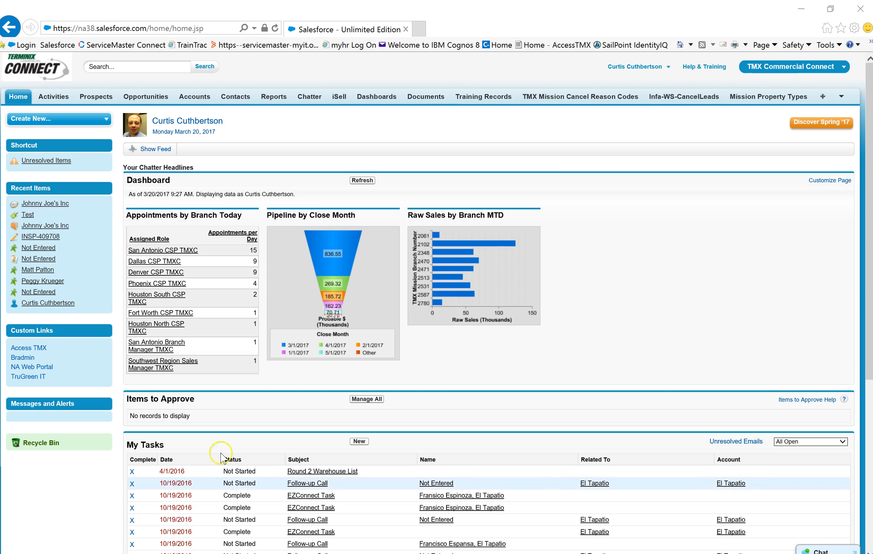
- Open iSell and look through the companies listed for the North Fort Worth Area prospects
click(339, 97)
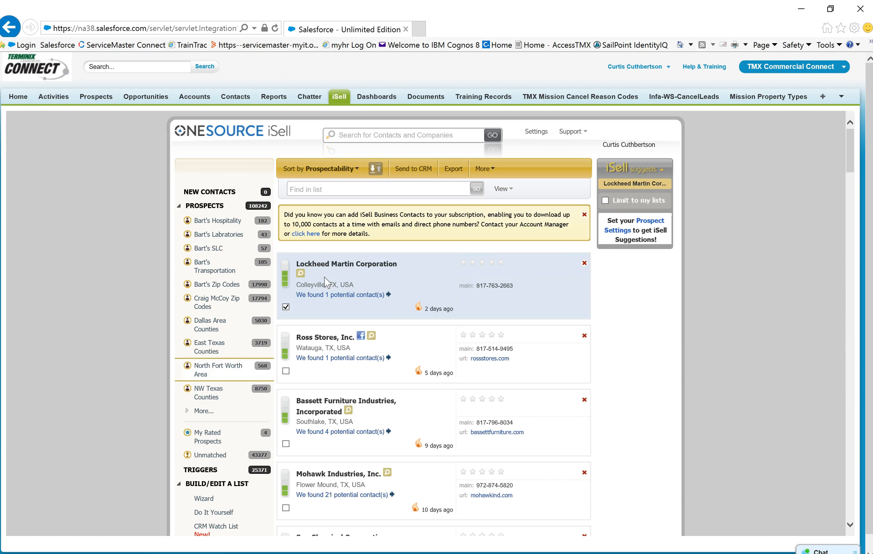
click(651, 263)
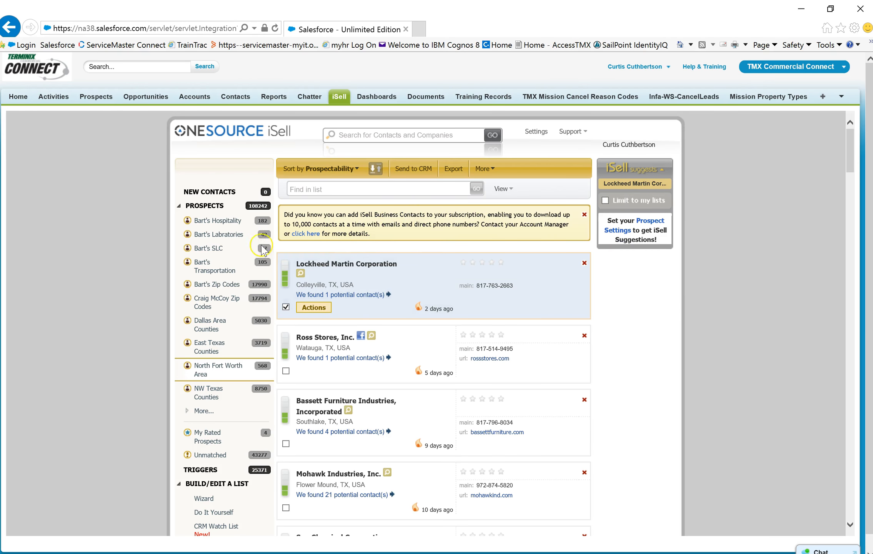
scroll(264, 423, down, 6)
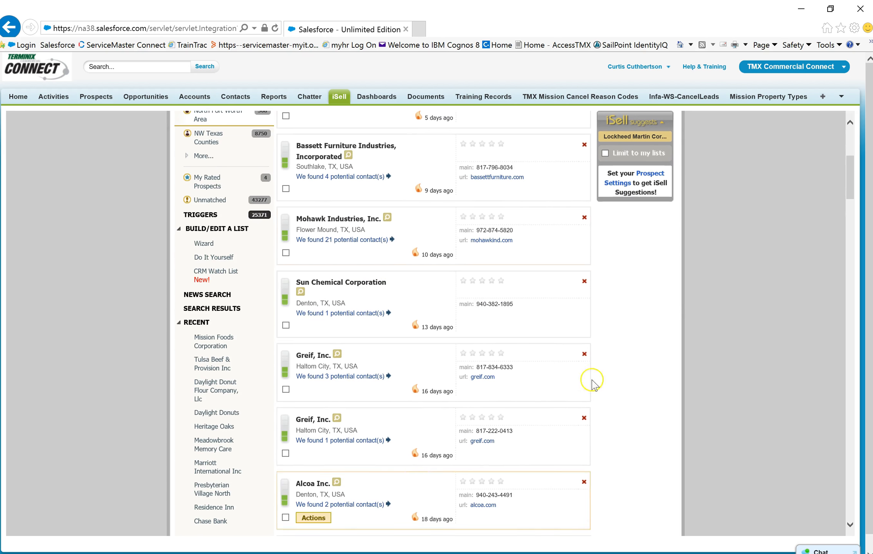
scroll(470, 282, up, 1)
scroll(472, 284, up, 3)
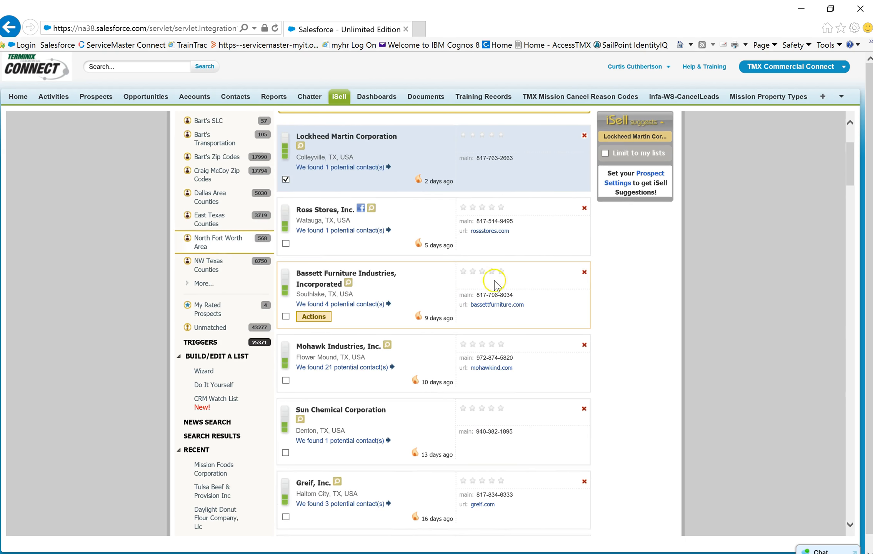
scroll(127, 397, down, 2)
scroll(108, 383, up, 5)
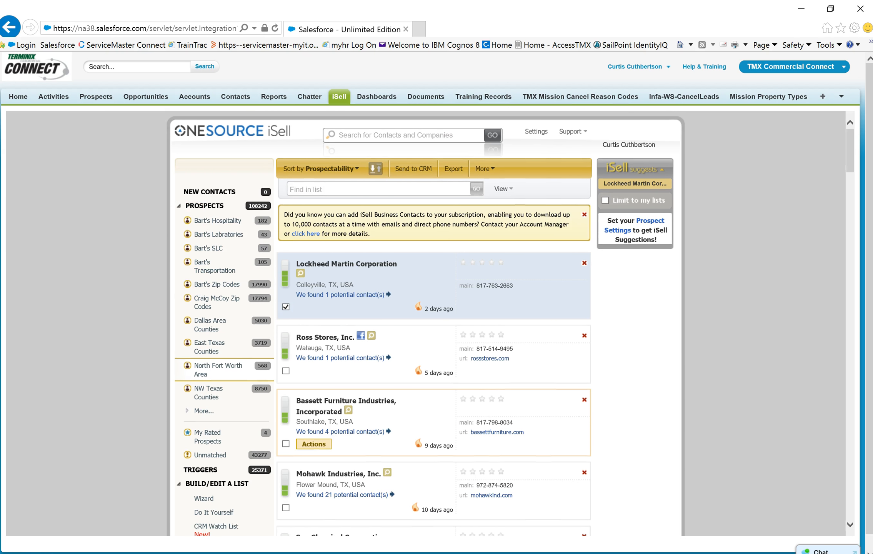
mouse_move(205, 181)
mouse_down()
mouse_move(147, 281)
mouse_move(147, 413)
mouse_move(253, 414)
mouse_move(285, 307)
mouse_move(280, 175)
mouse_move(193, 175)
mouse_up()
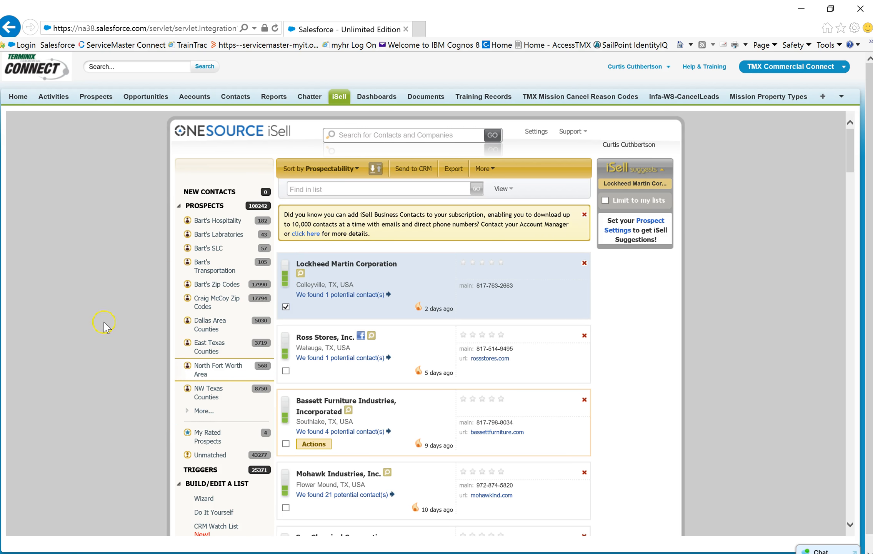
- Open the Do It Yourself list builder under Build/Edit a List in iSell
scroll(107, 325, down, 5)
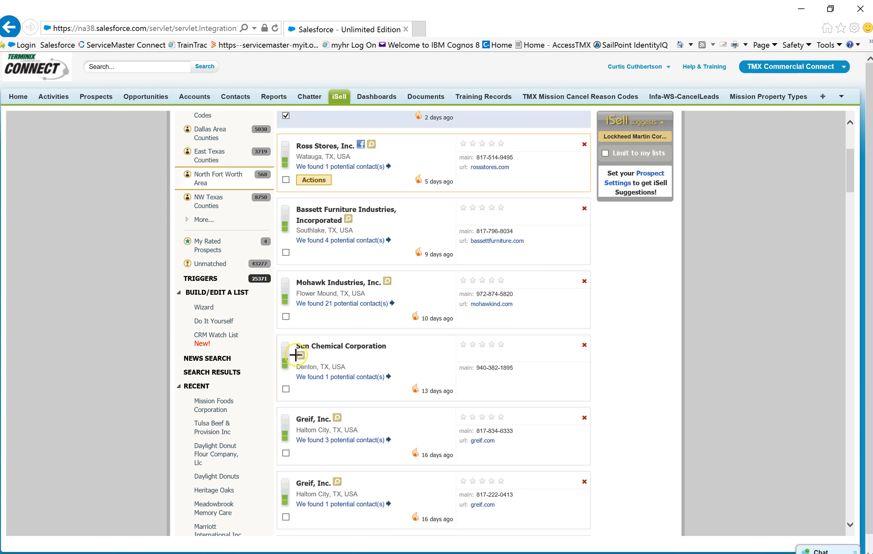
mouse_move(226, 313)
mouse_down()
mouse_move(183, 312)
mouse_move(241, 331)
mouse_move(211, 302)
mouse_up()
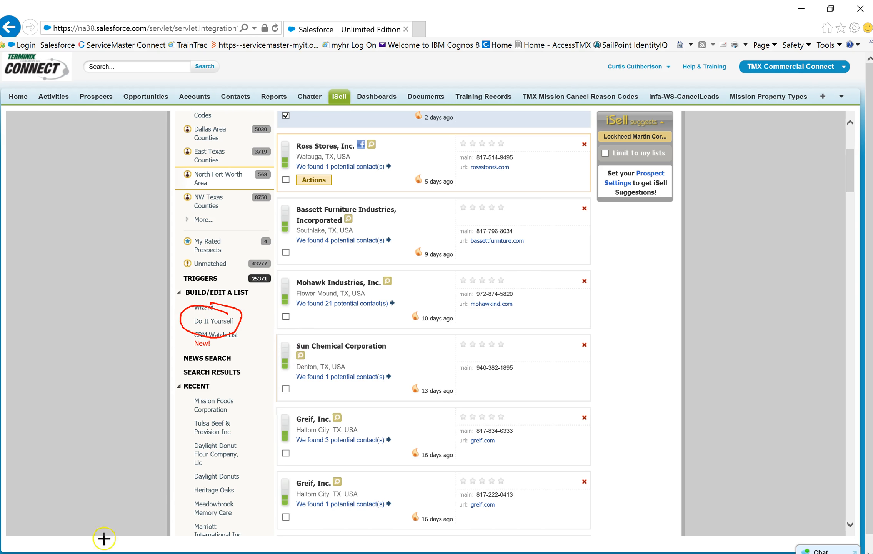
key(Escape)
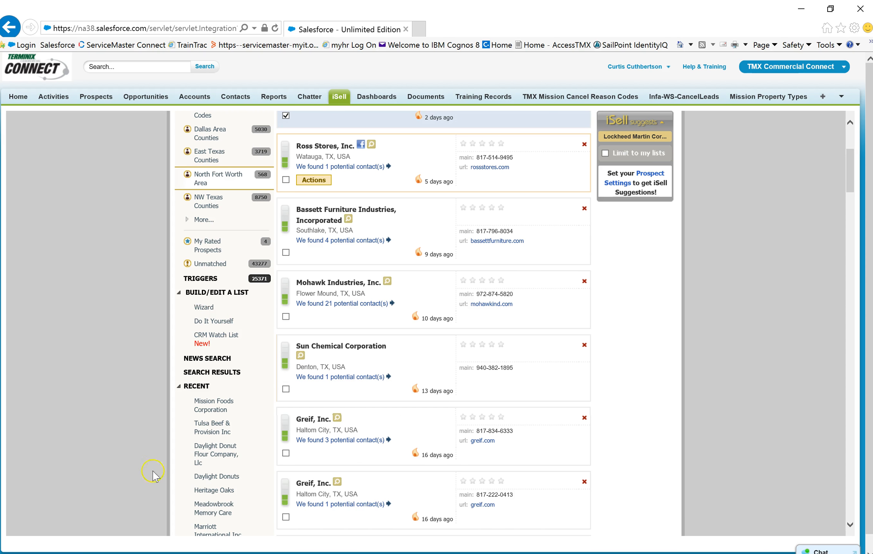
click(215, 322)
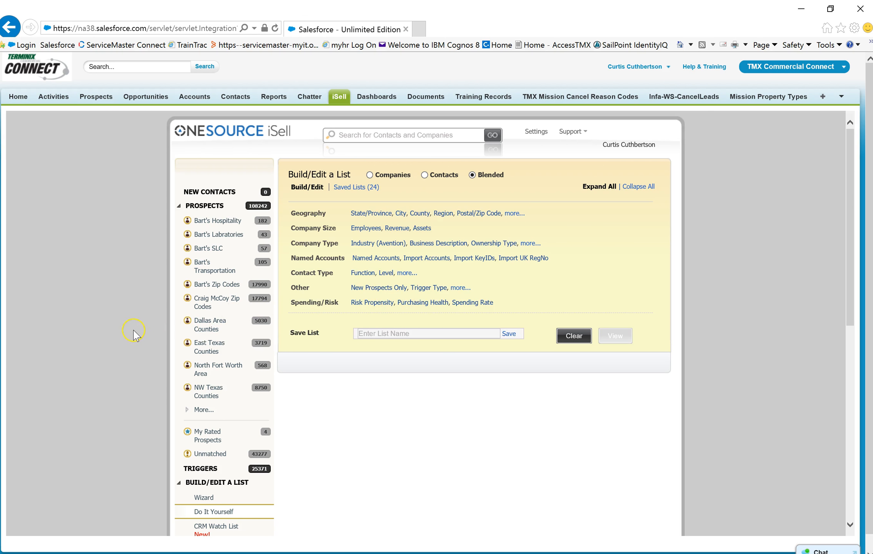
scroll(134, 333, down, 3)
scroll(133, 332, up, 3)
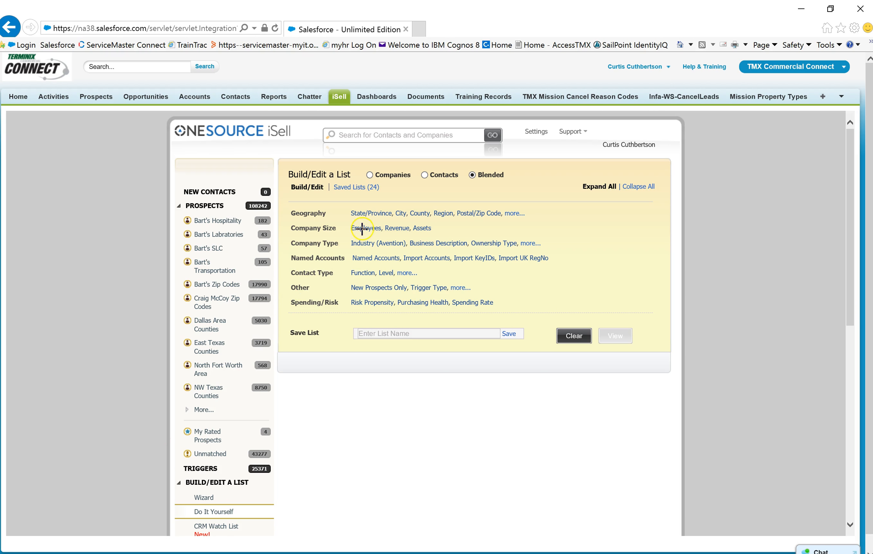
mouse_move(480, 203)
mouse_down()
mouse_move(391, 198)
mouse_move(350, 212)
mouse_move(416, 225)
mouse_move(504, 219)
mouse_move(478, 191)
mouse_move(455, 198)
mouse_up()
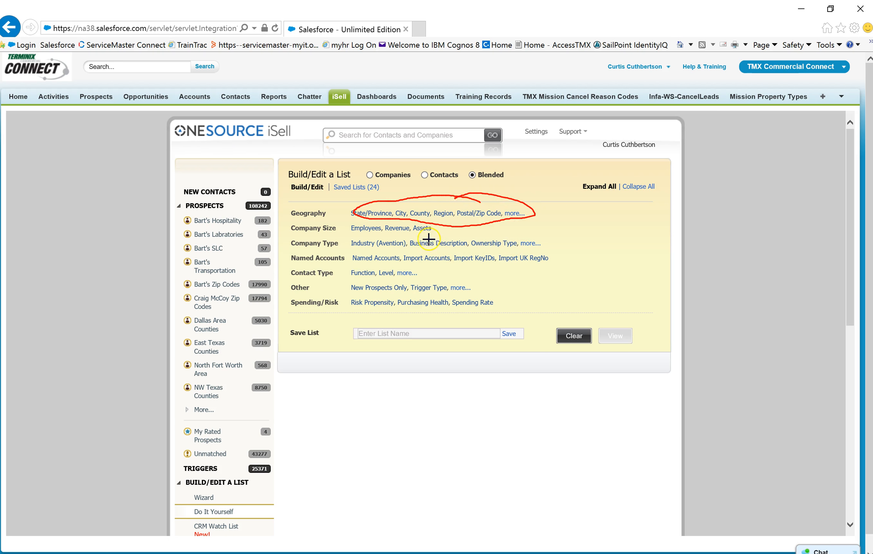
mouse_move(403, 232)
mouse_down()
mouse_move(355, 236)
mouse_move(347, 254)
mouse_move(544, 254)
mouse_move(546, 239)
mouse_move(436, 226)
mouse_move(397, 233)
mouse_up()
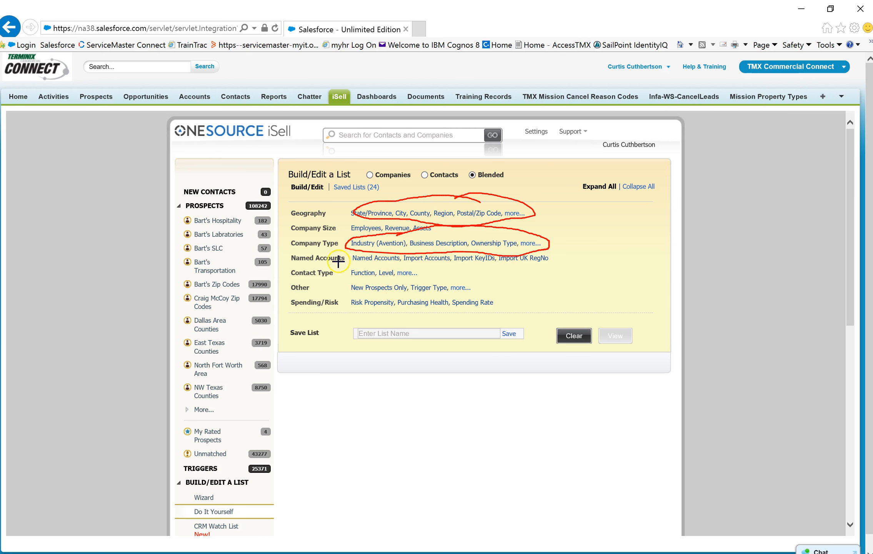
drag(305, 264, 457, 261)
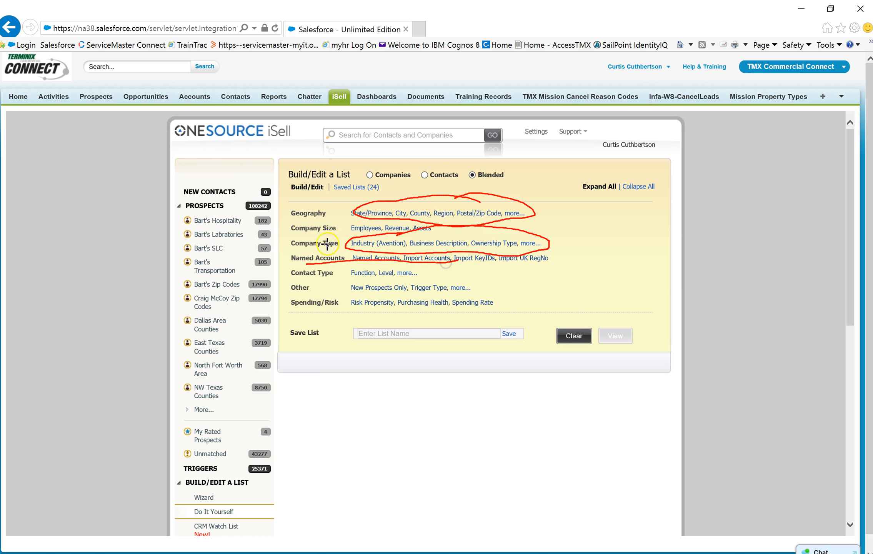
drag(306, 236, 334, 230)
click(489, 6)
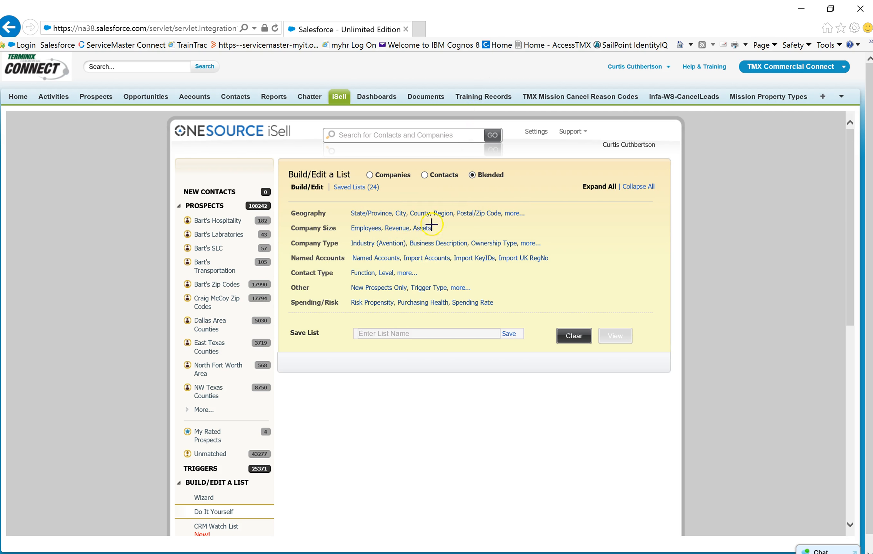
drag(350, 220, 513, 220)
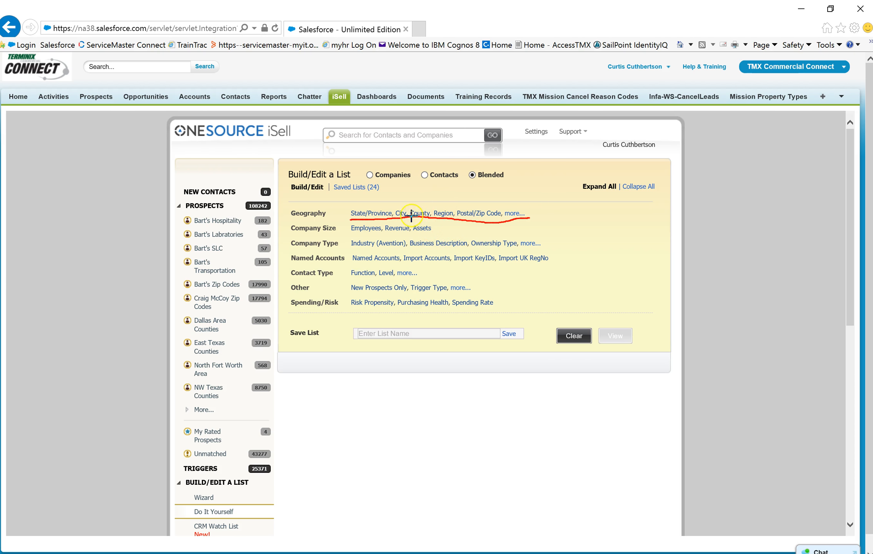
mouse_move(401, 205)
mouse_down()
mouse_move(388, 223)
mouse_move(414, 210)
mouse_move(400, 202)
mouse_up()
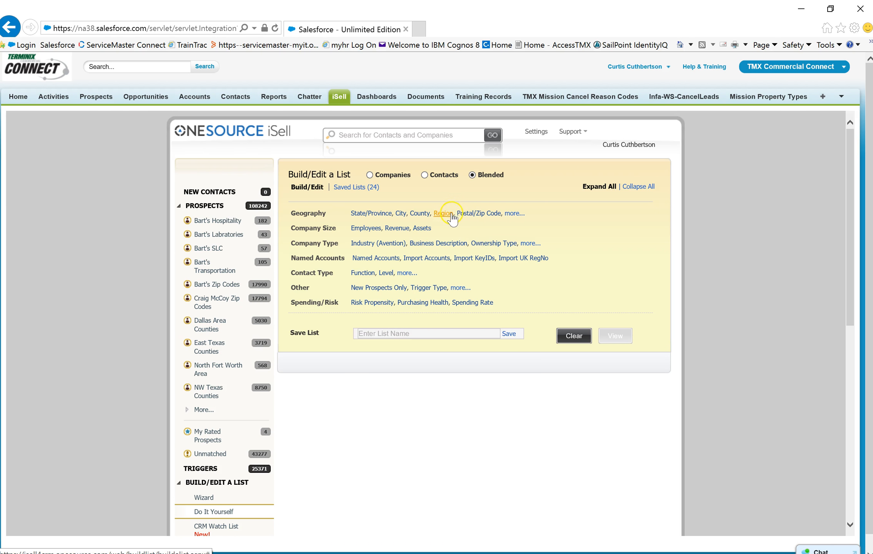
- Expand the Geography criteria and examine the example formats for Postal/Zip Code entry without adding a code
click(514, 214)
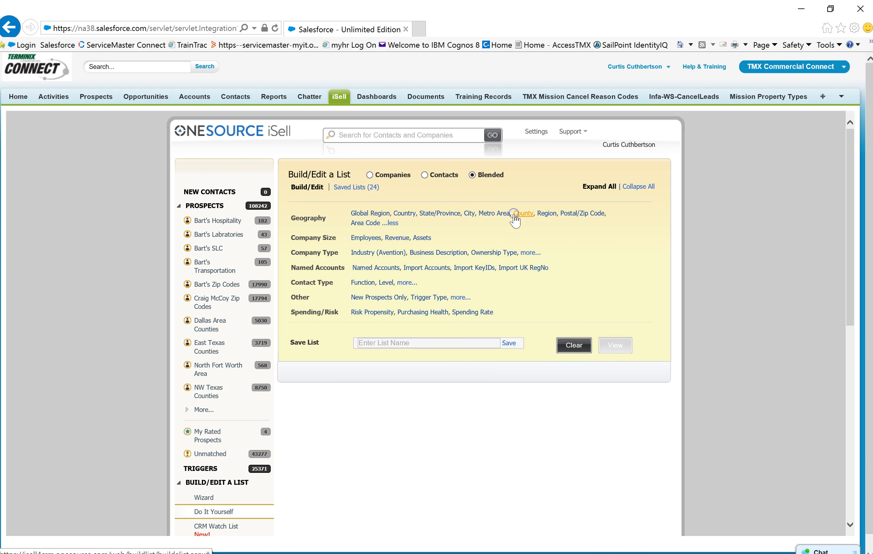
click(494, 214)
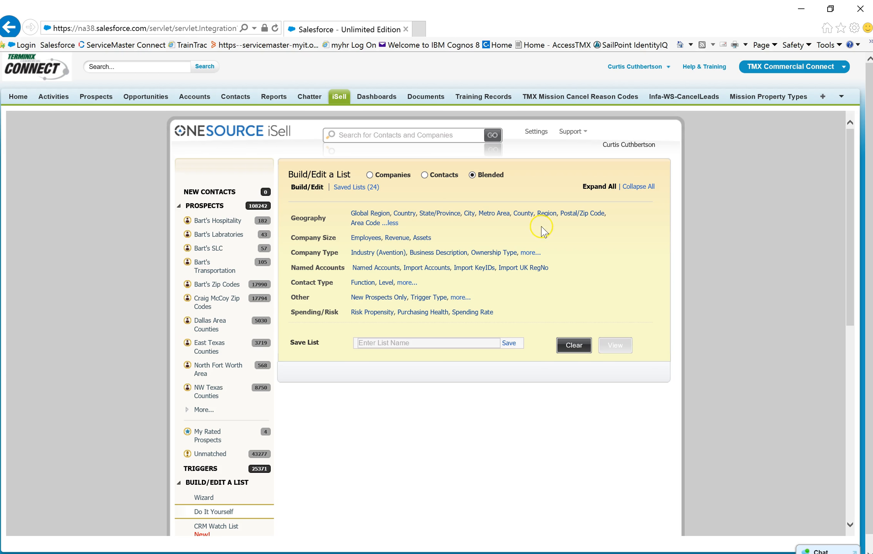
click(589, 214)
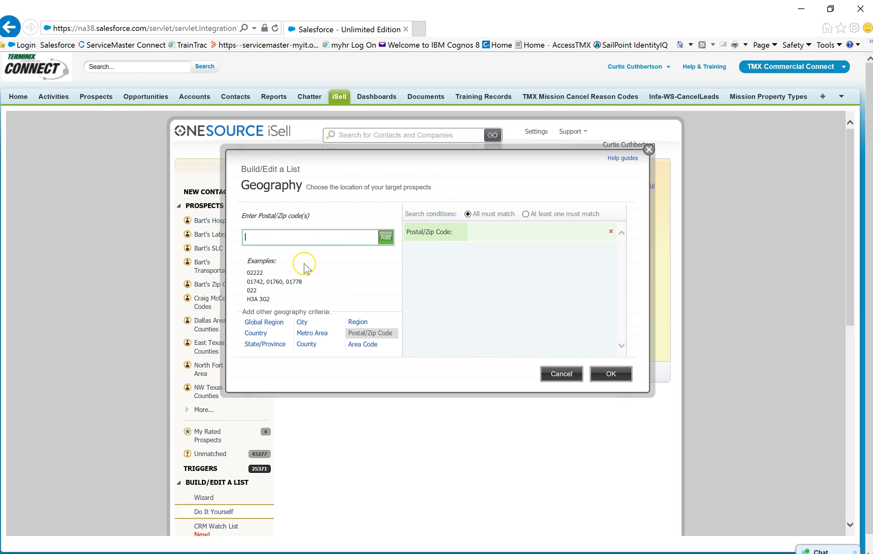
double_click(264, 289)
drag(263, 289, 249, 284)
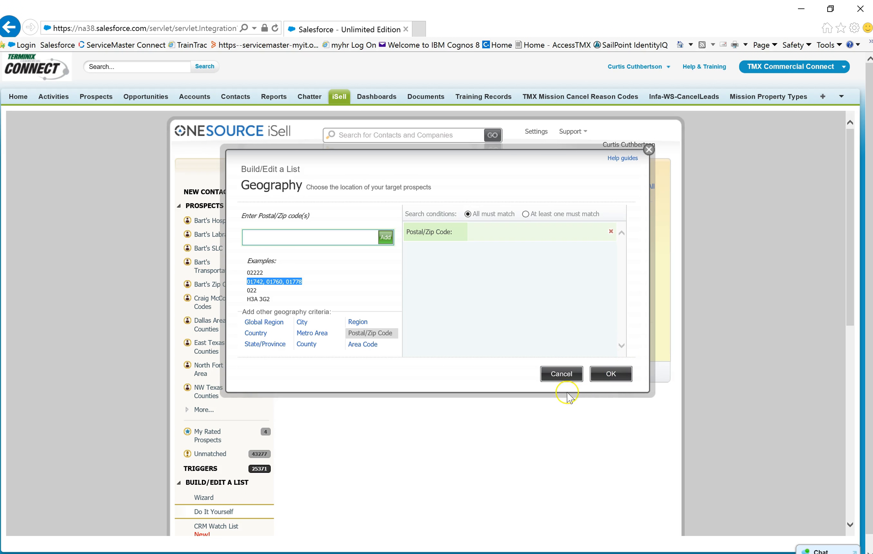
click(566, 375)
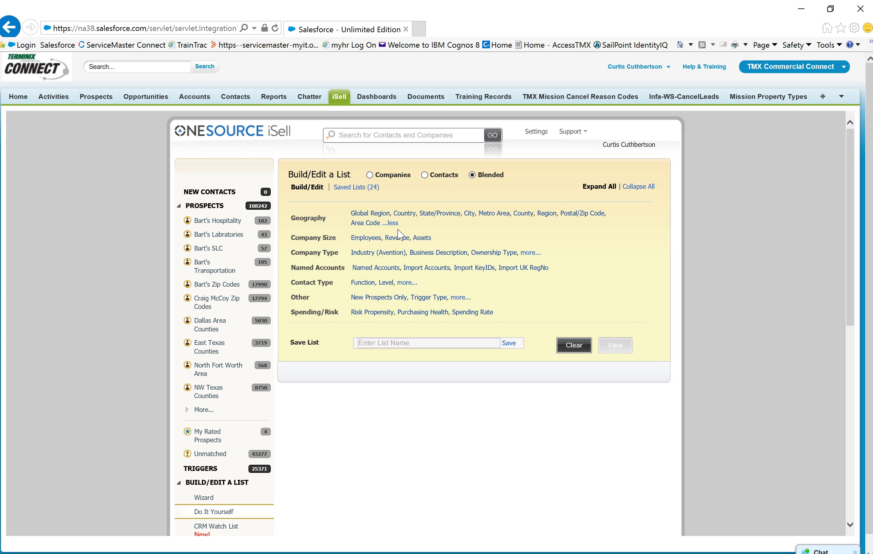
- Add Postal/Zip Code 76266 without a distance to the list's Geography criteria and apply it
click(573, 215)
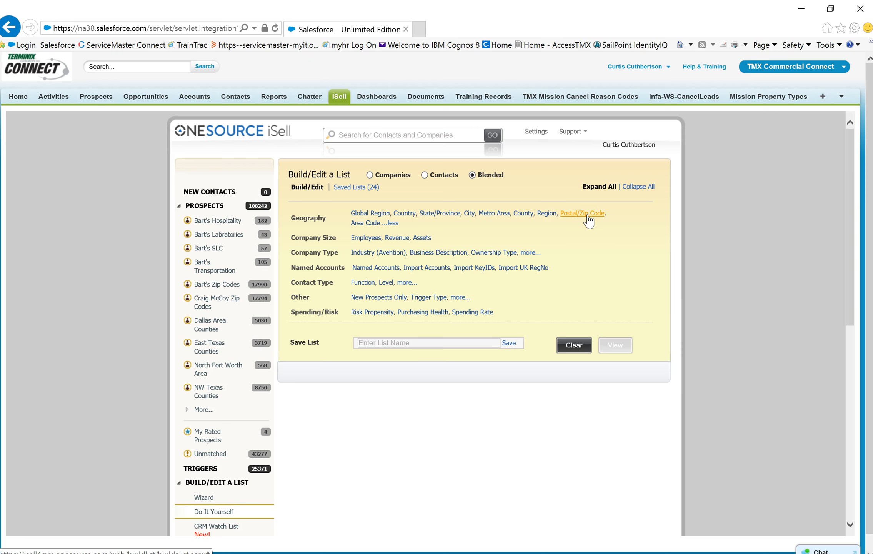
click(582, 214)
click(285, 237)
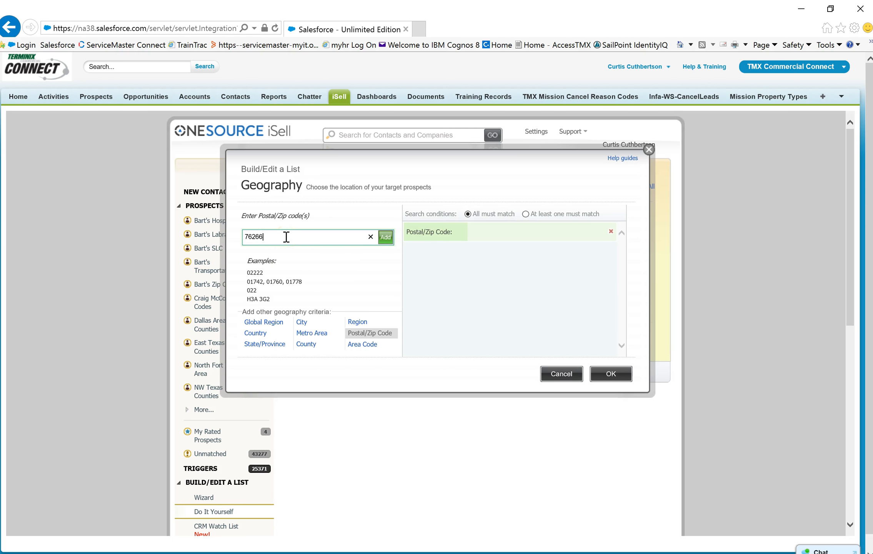
click(296, 240)
click(385, 240)
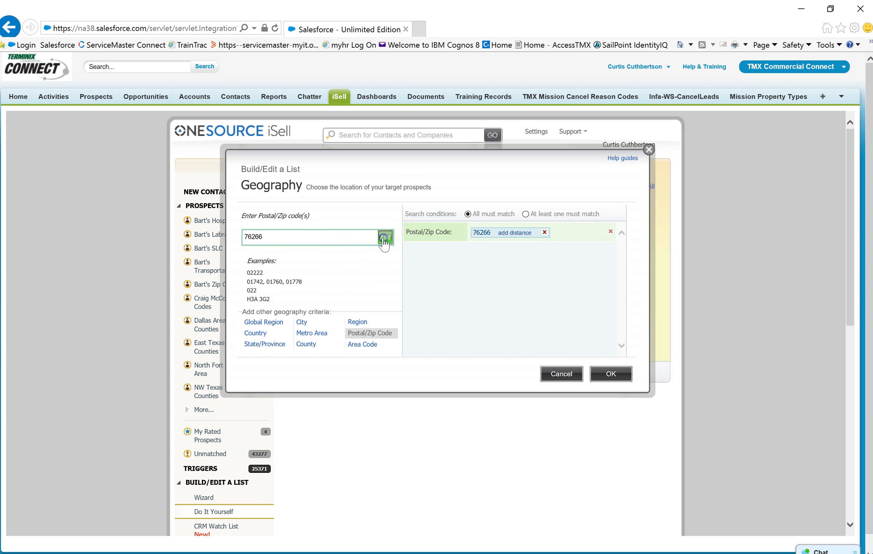
click(515, 234)
click(480, 238)
click(612, 374)
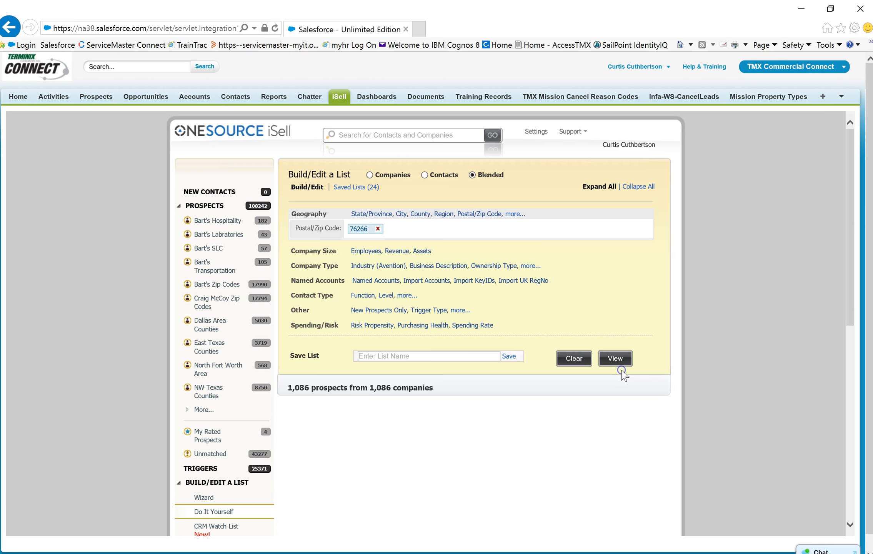
- Expand the Company Type criteria fully and review the available industry classification options
click(400, 282)
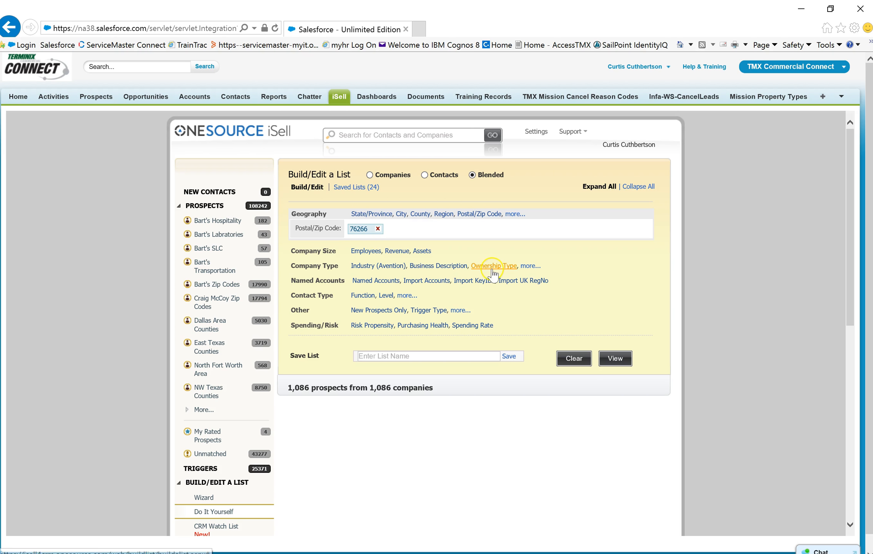
click(530, 266)
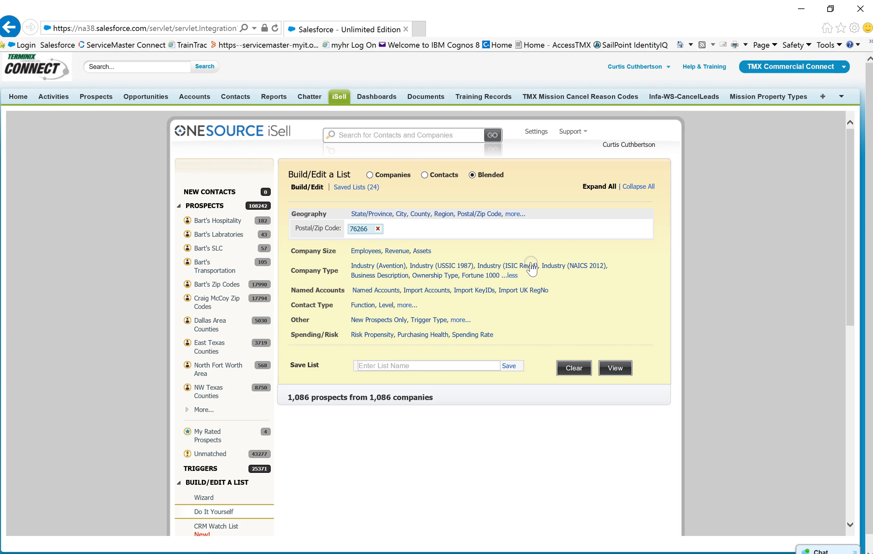
click(436, 275)
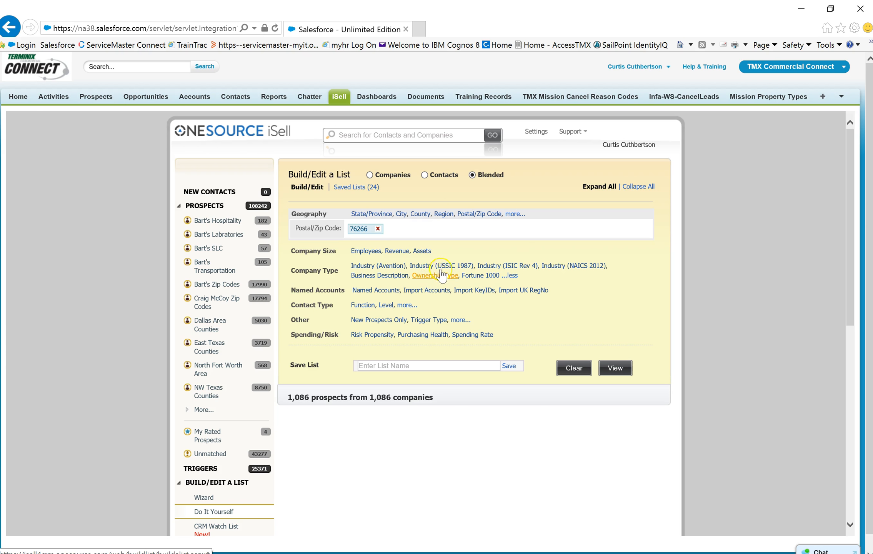
click(509, 271)
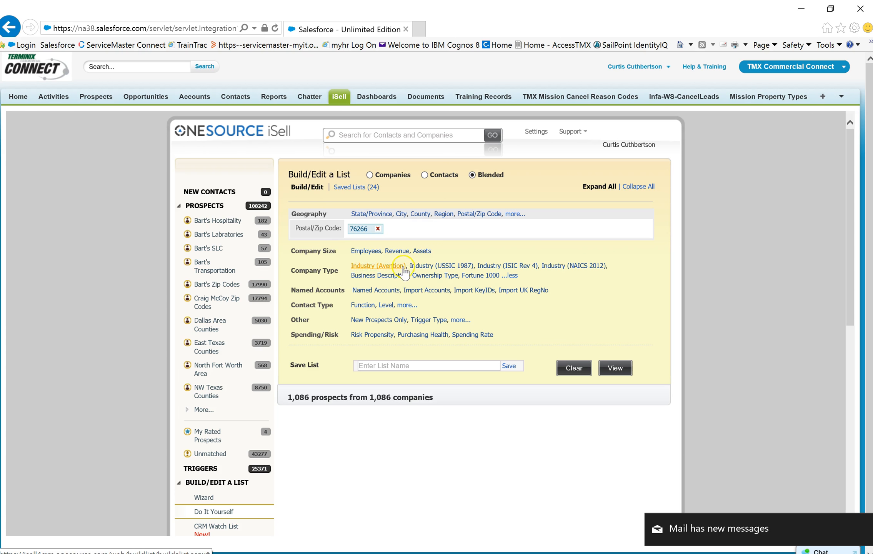
click(439, 265)
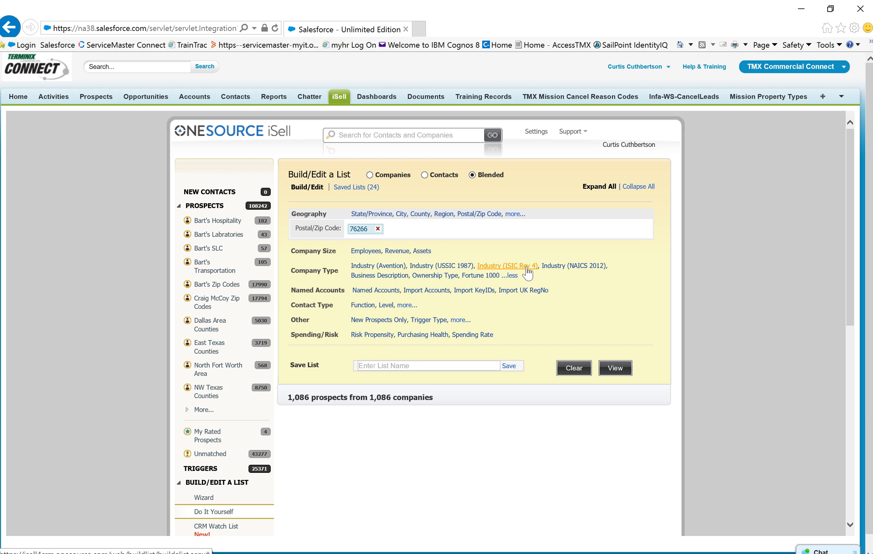
click(431, 269)
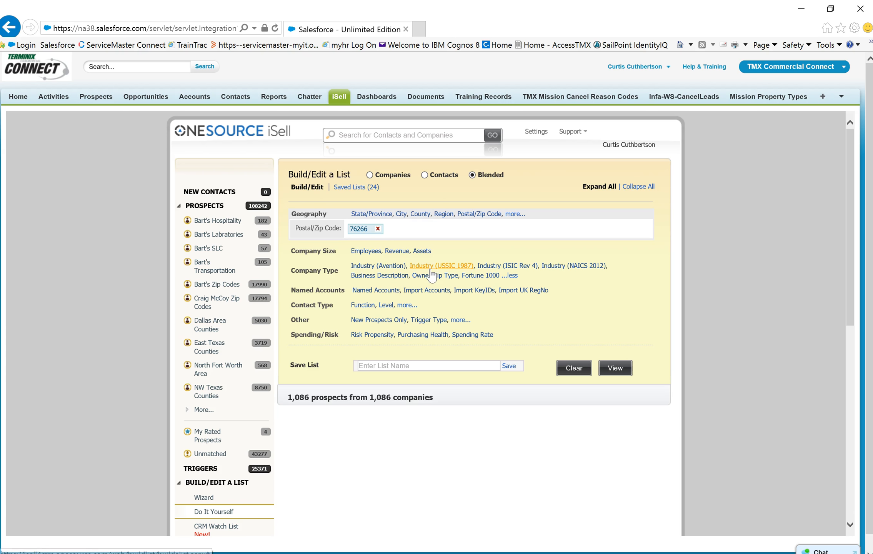
- Browse the Industry (Avention) categories for the Company Type criteria and expand Food and Beverage
click(384, 269)
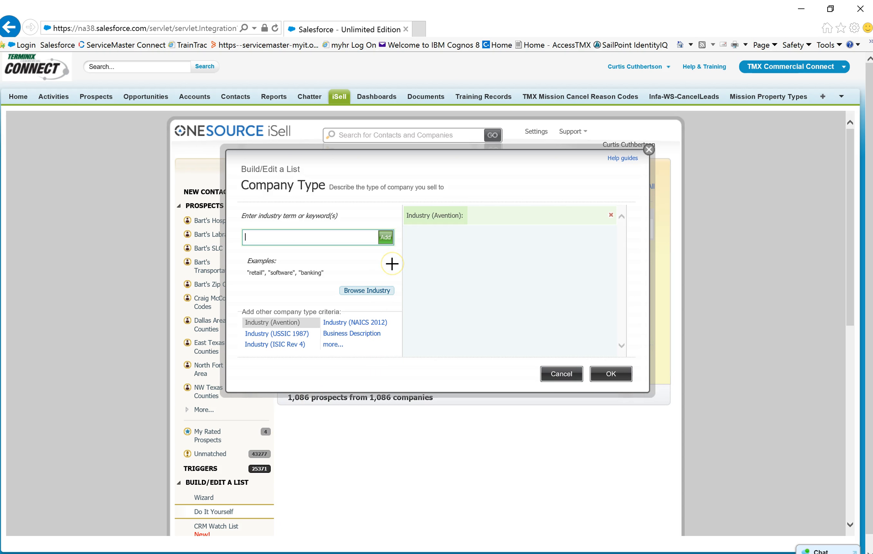
mouse_move(373, 270)
mouse_down()
mouse_move(334, 293)
mouse_move(401, 308)
mouse_move(358, 271)
mouse_up()
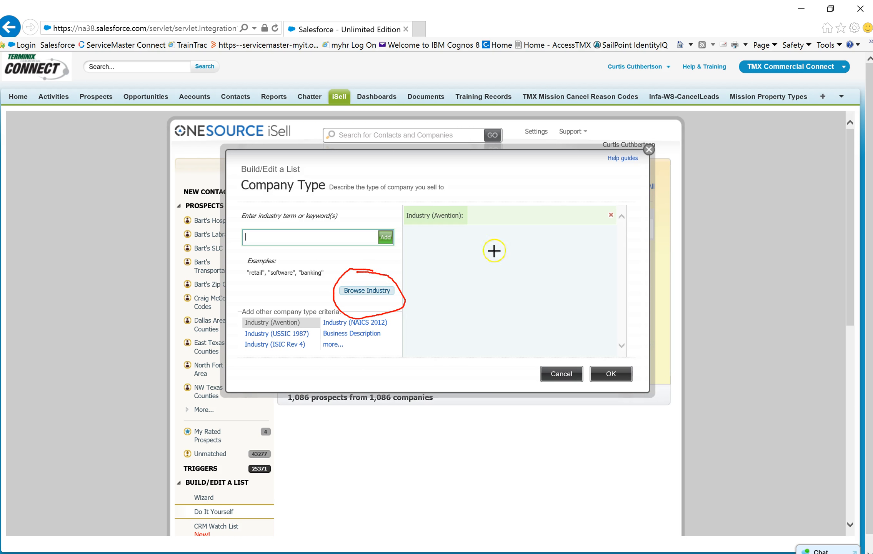
click(482, 7)
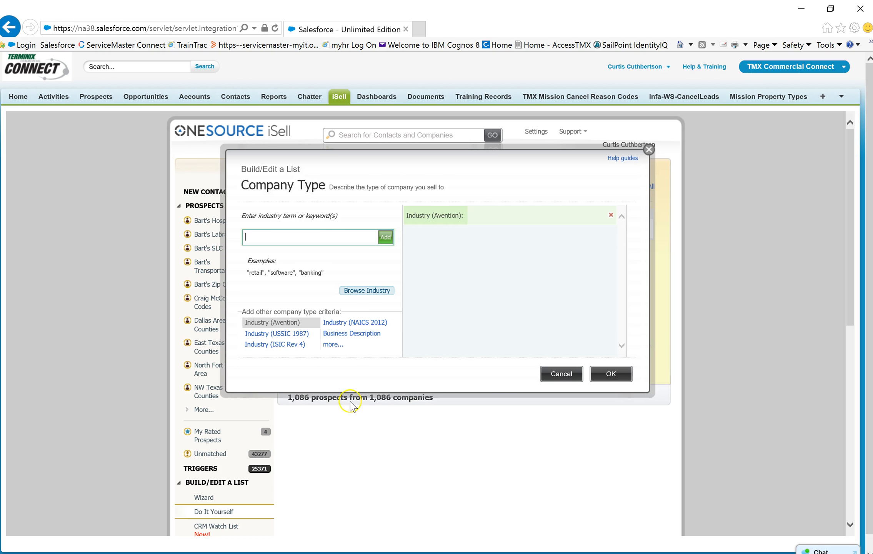
click(367, 290)
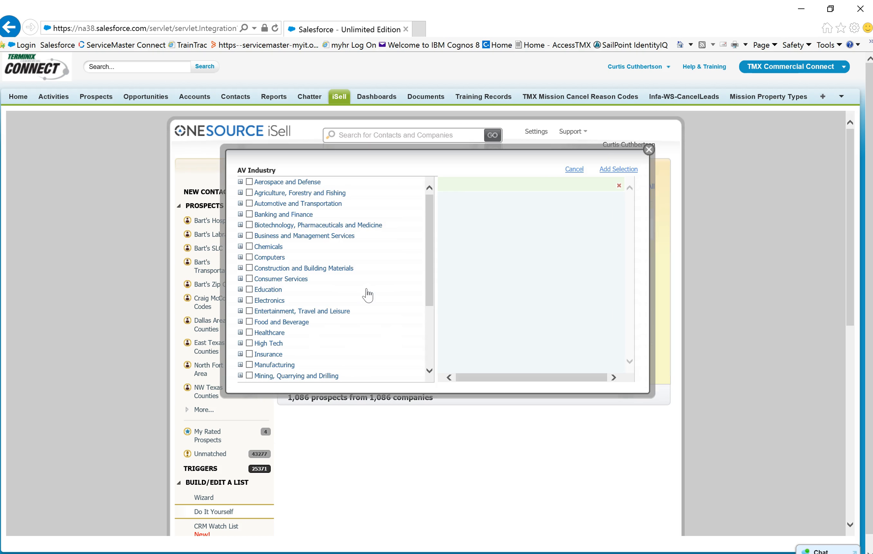
click(429, 207)
mouse_move(429, 206)
mouse_down()
mouse_move(431, 215)
mouse_move(433, 199)
mouse_move(427, 254)
mouse_move(420, 223)
mouse_up()
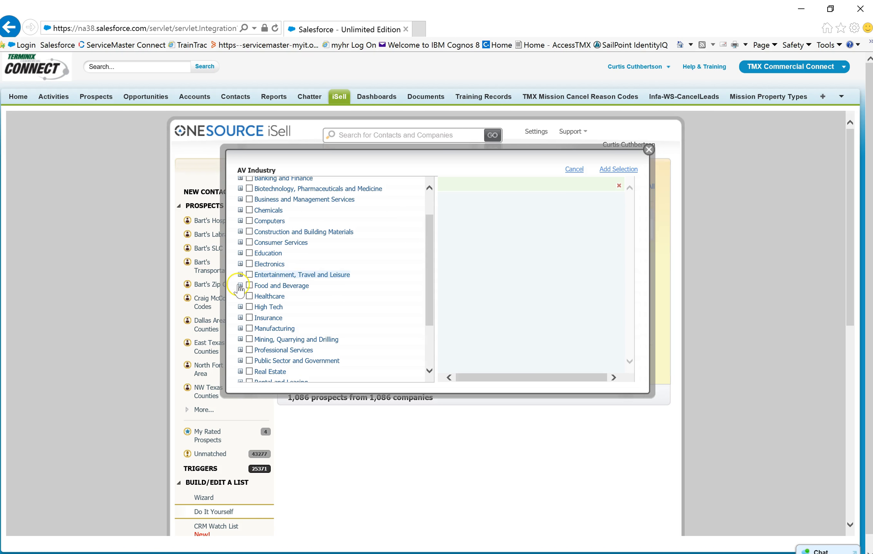
click(240, 285)
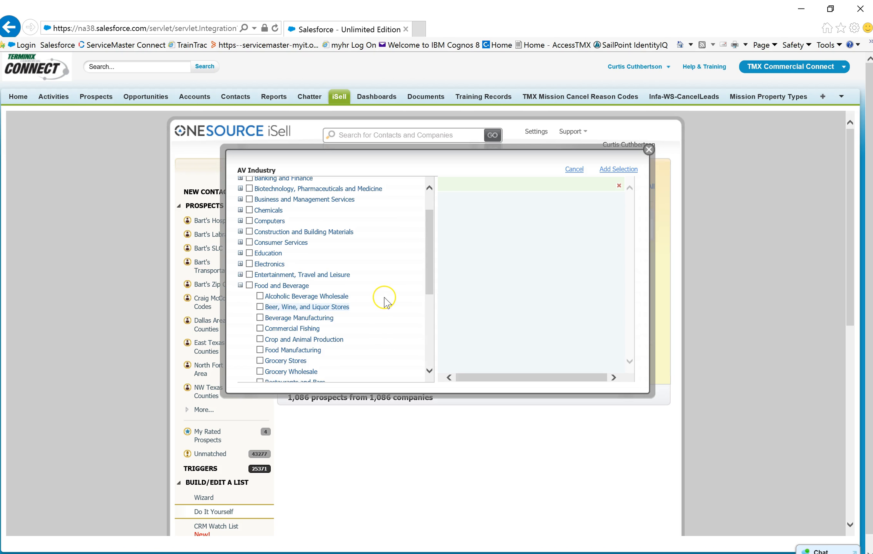
- Add Alcoholic Beverage Wholesale, Beverage Manufacturing, Food Manufacturing and Grocery Wholesale to the Company Type criteria and apply them
scroll(381, 300, down, 1)
click(260, 266)
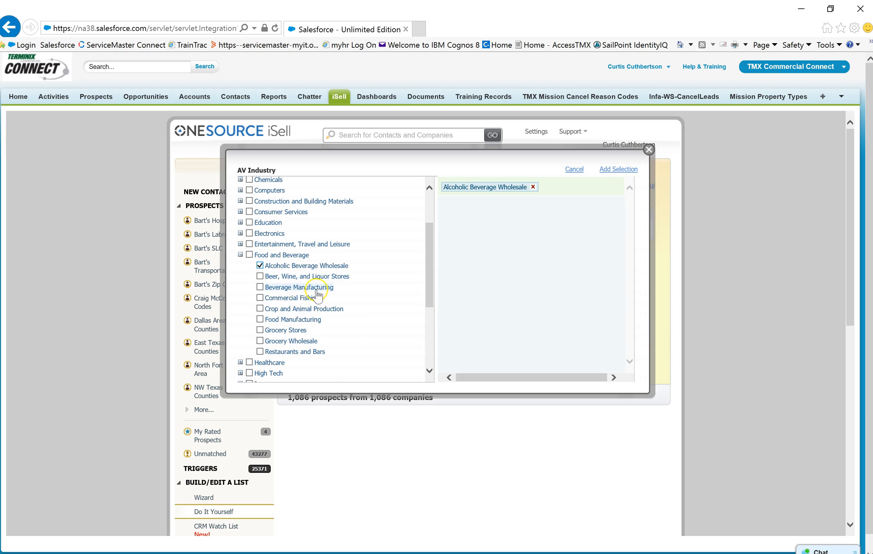
click(260, 287)
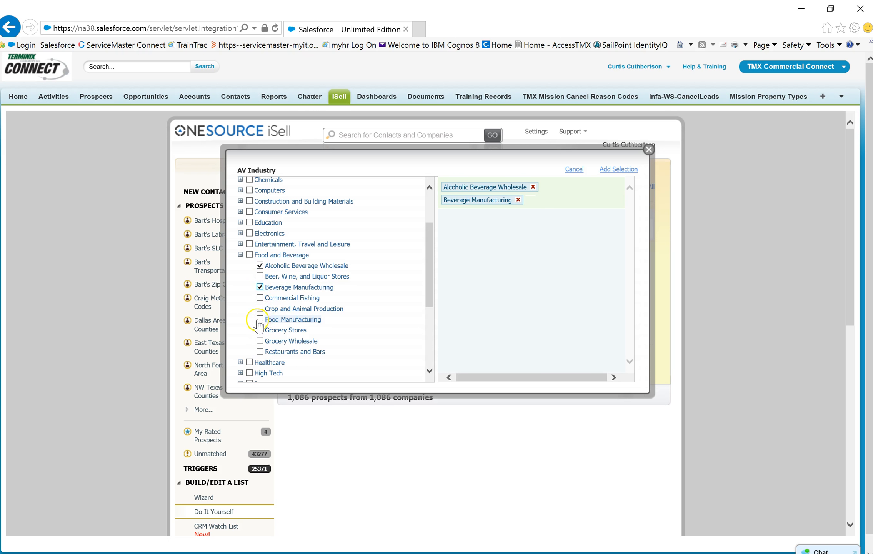
click(259, 320)
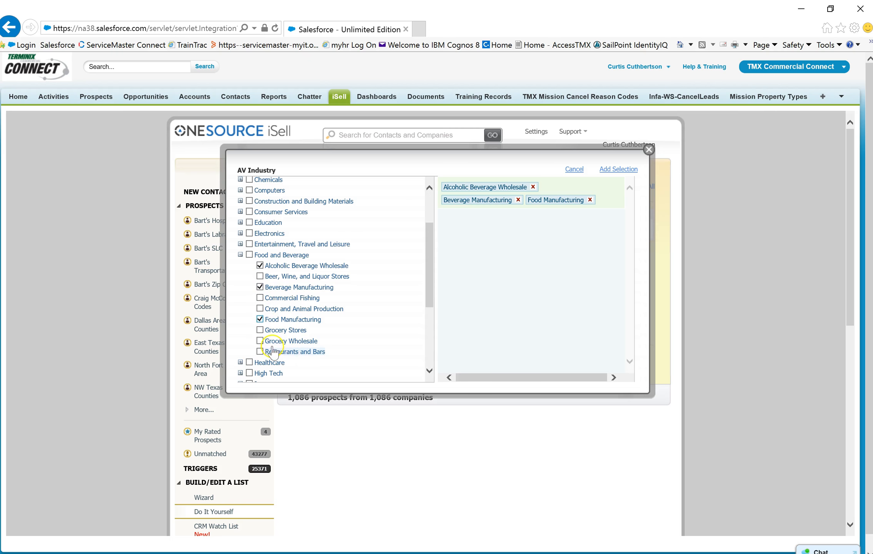
click(260, 341)
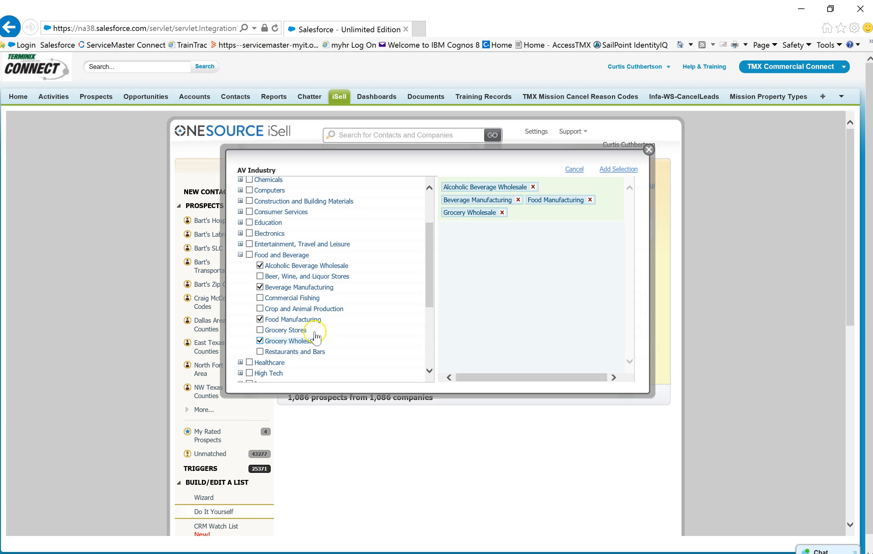
click(617, 171)
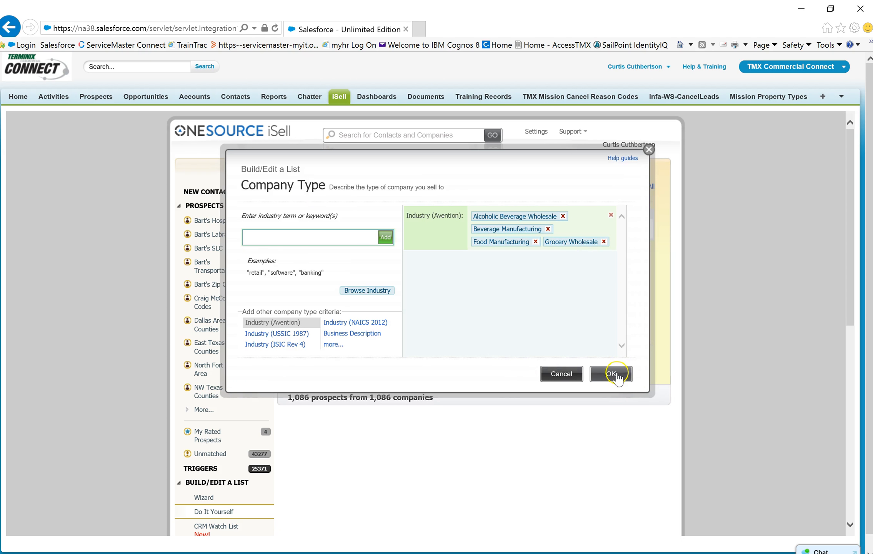
click(612, 374)
- Check the prospect total for the combined criteria and display the matching prospects
scroll(377, 446, down, 2)
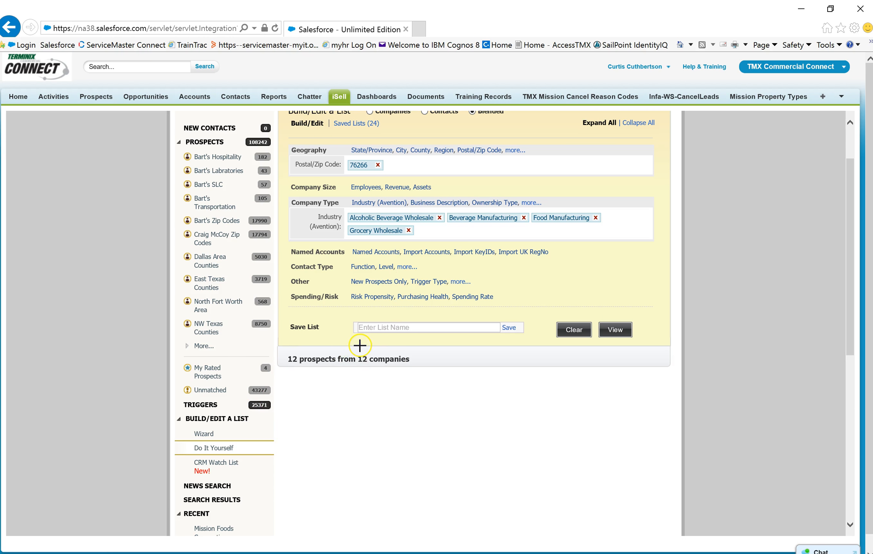
mouse_move(335, 371)
mouse_down()
mouse_move(412, 343)
mouse_move(328, 345)
mouse_up()
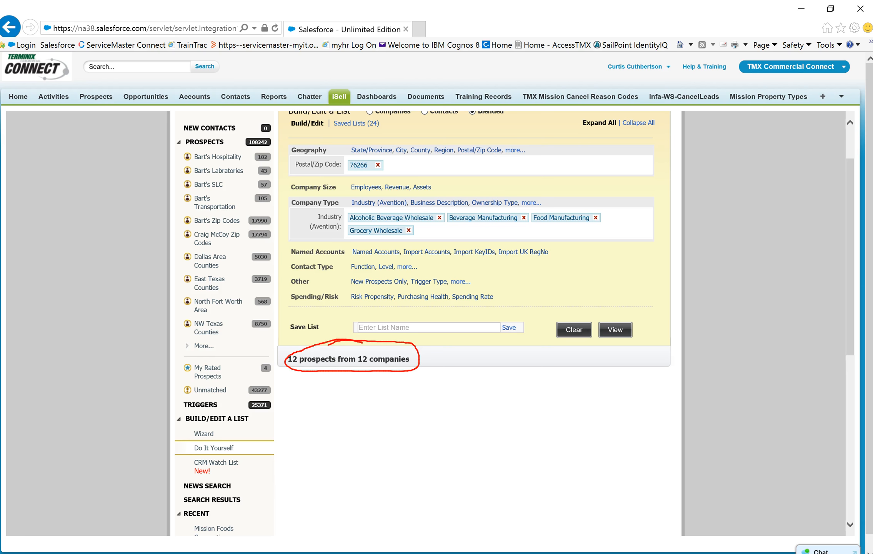
key(Escape)
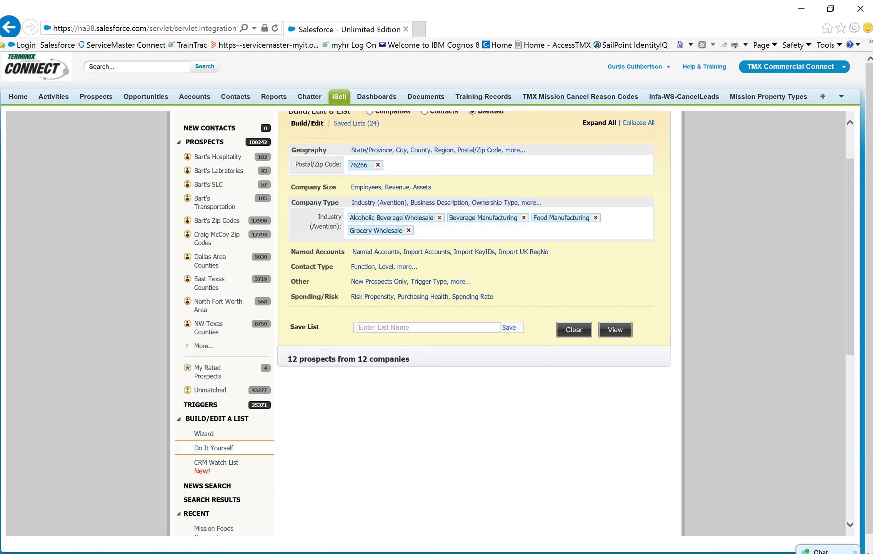
click(615, 330)
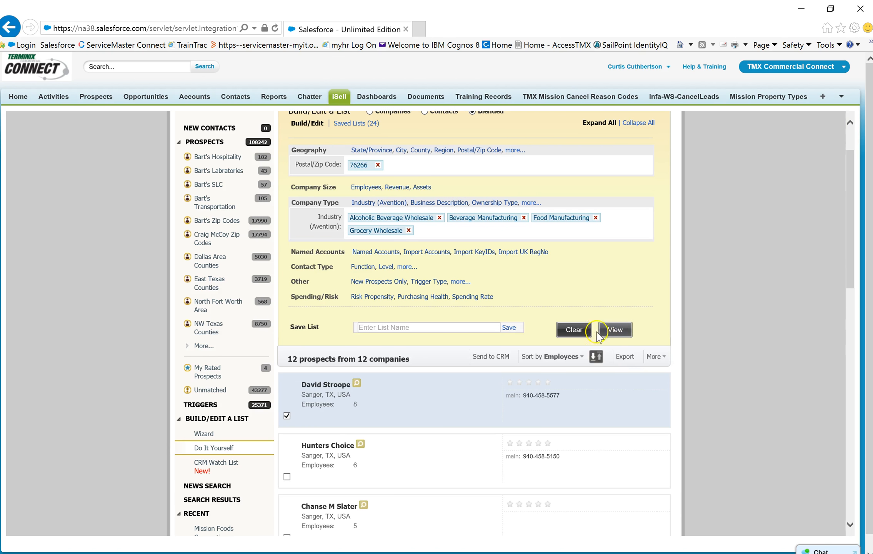
- Look through the companies in the filtered prospect results, including their locations, employee counts and phone entries
scroll(448, 389, down, 3)
scroll(473, 367, down, 2)
scroll(474, 367, down, 2)
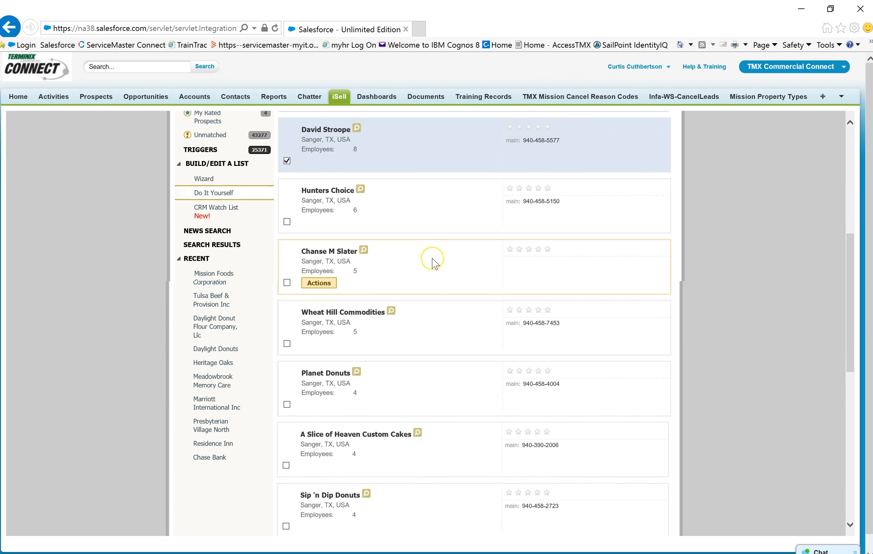
scroll(433, 262, down, 4)
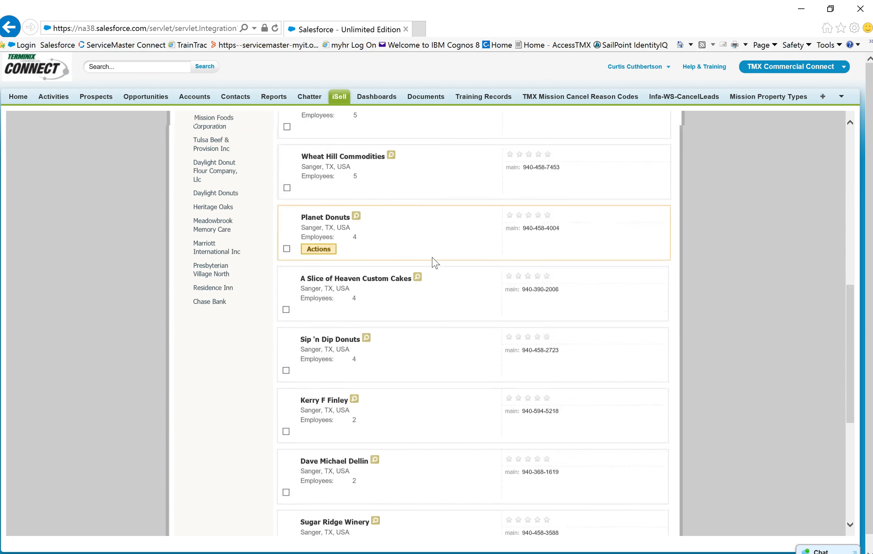
scroll(435, 262, down, 4)
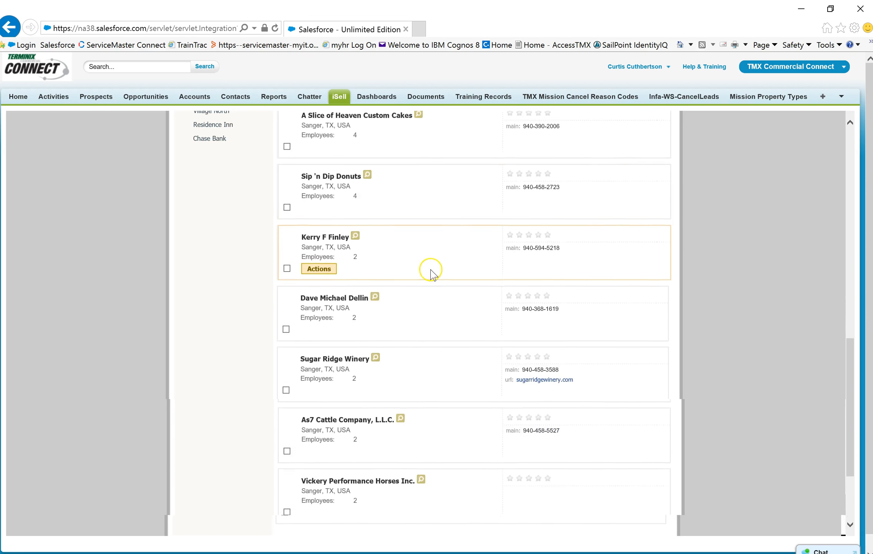
scroll(437, 277, down, 2)
scroll(440, 283, up, 5)
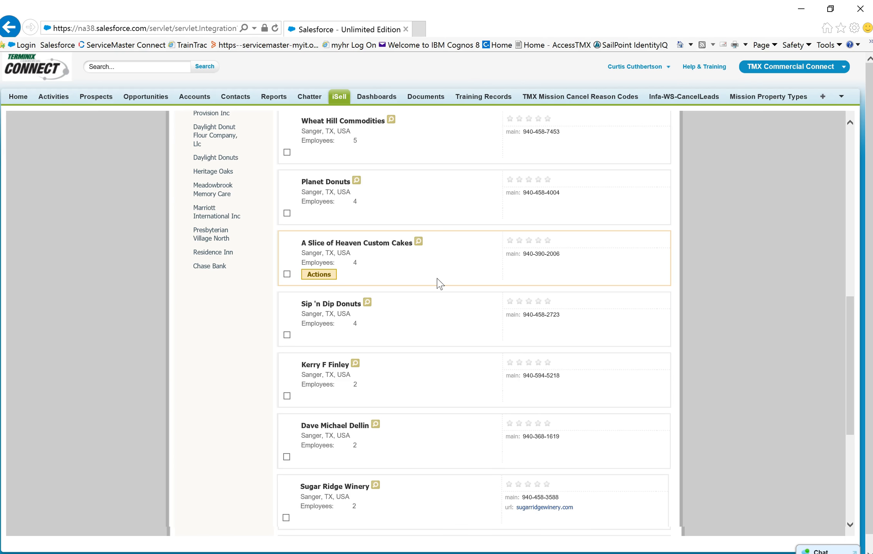
scroll(439, 284, up, 5)
- Preview the summary card of Hunters Choice in the results, checking its industry, size and available contacts
click(337, 194)
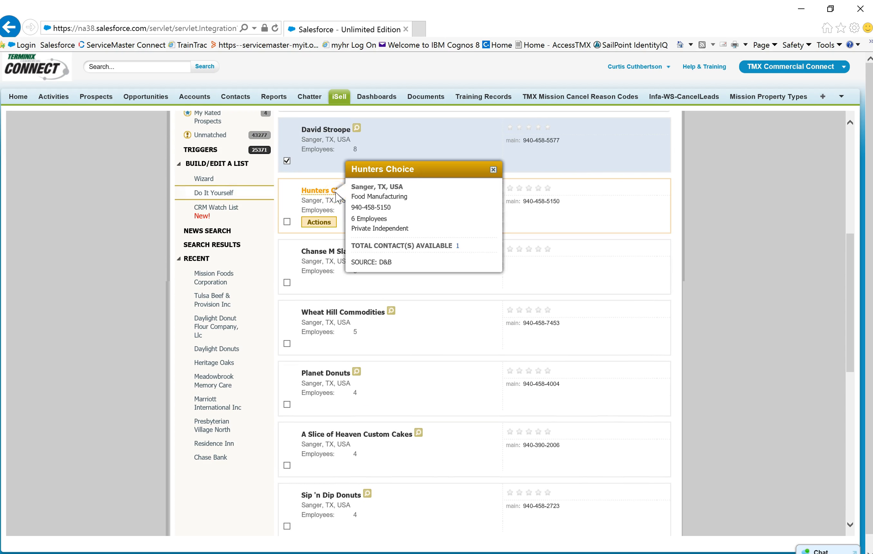
click(370, 196)
click(384, 219)
click(456, 254)
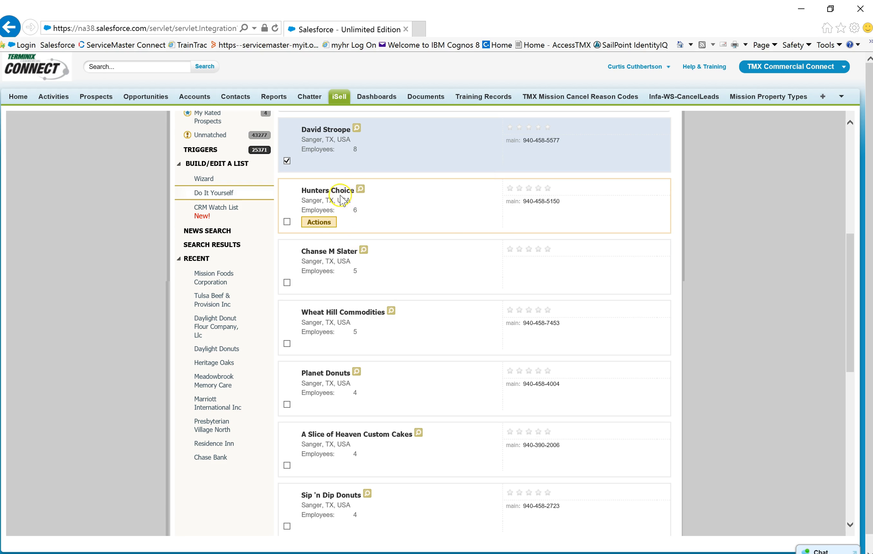
mouse_move(337, 191)
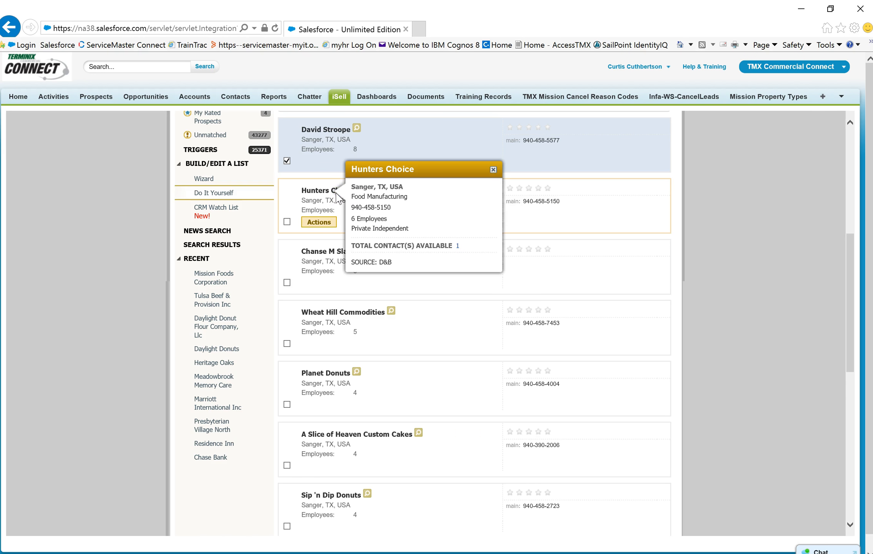
- Open the Hunters Choice company profile and review its address, business description, snapshot and key contacts
click(318, 190)
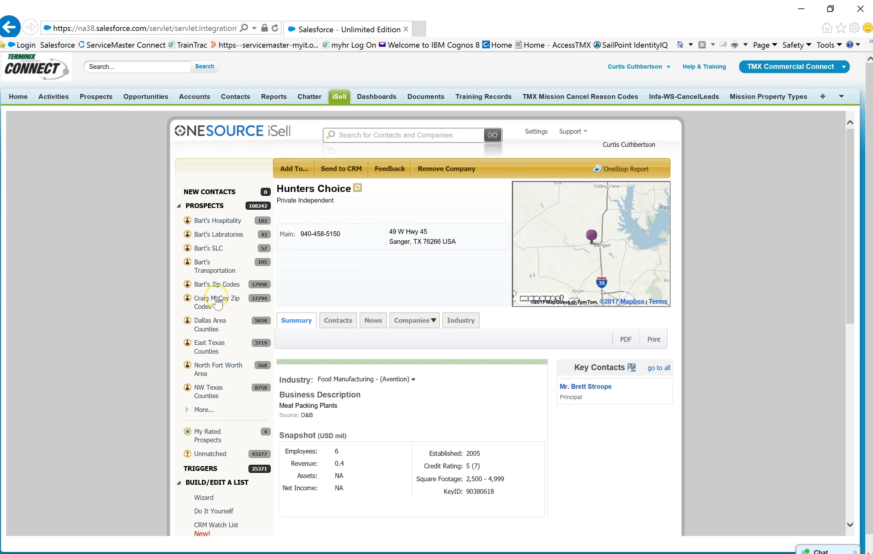
scroll(217, 292, down, 2)
scroll(218, 304, down, 2)
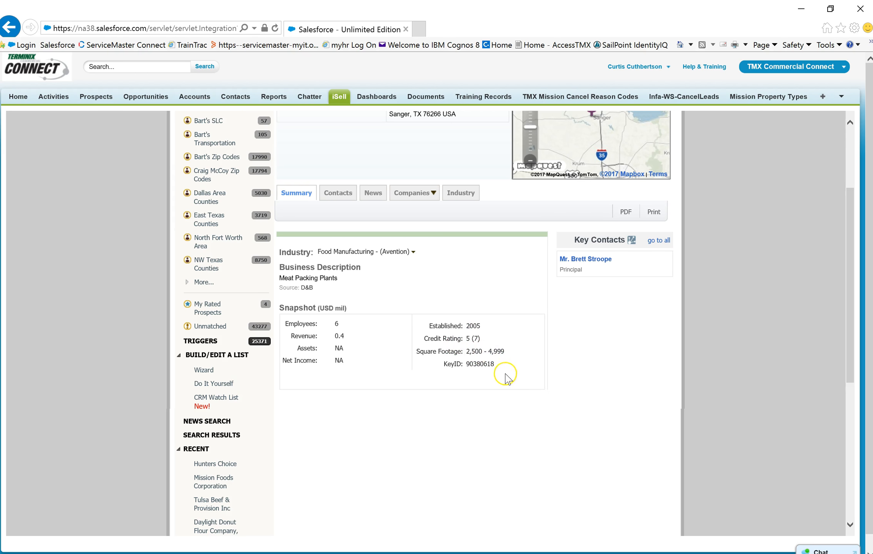
scroll(444, 369, up, 3)
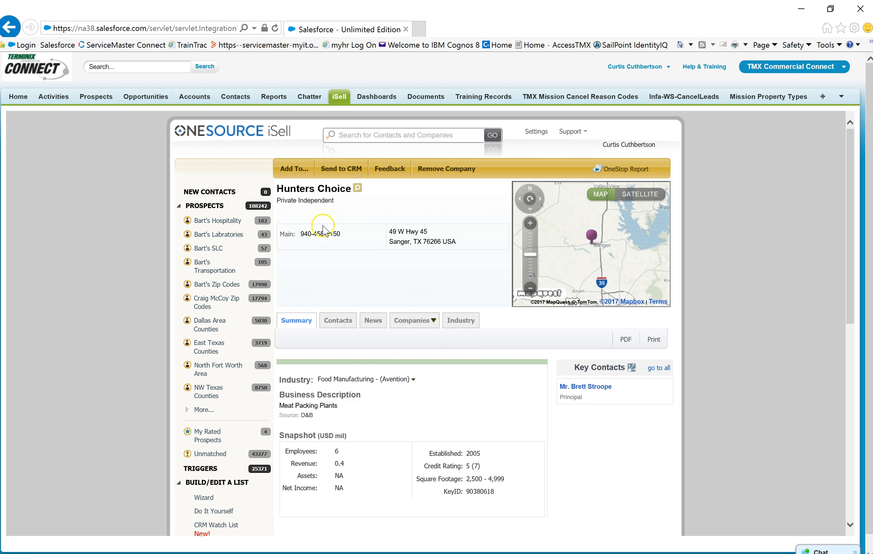
- Return to the prospect results and preview the summary cards of the two companies listed below Sip 'n Dip Donuts
click(10, 27)
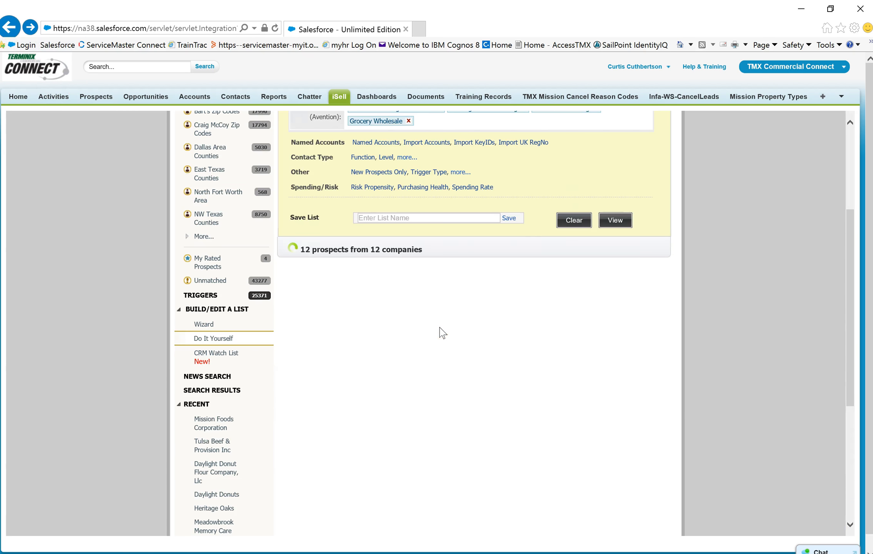
scroll(450, 300, down, 15)
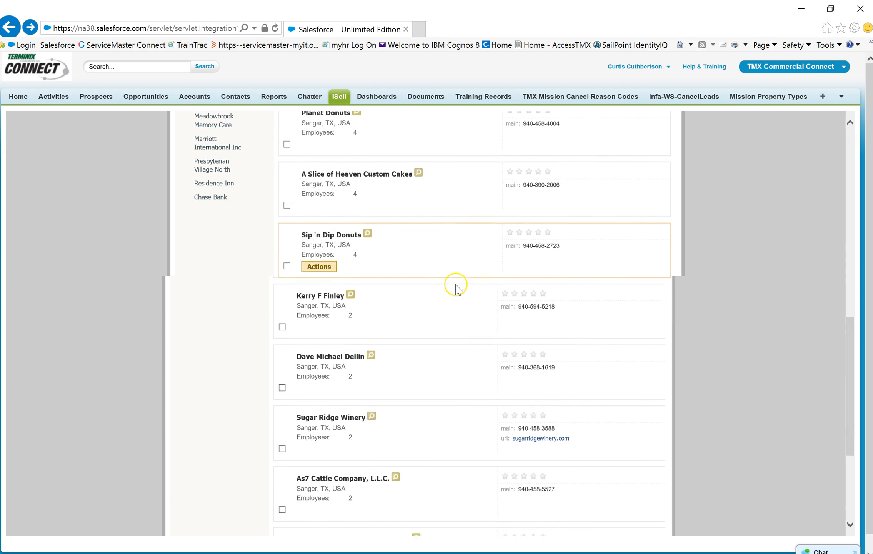
scroll(454, 286, down, 2)
mouse_move(331, 241)
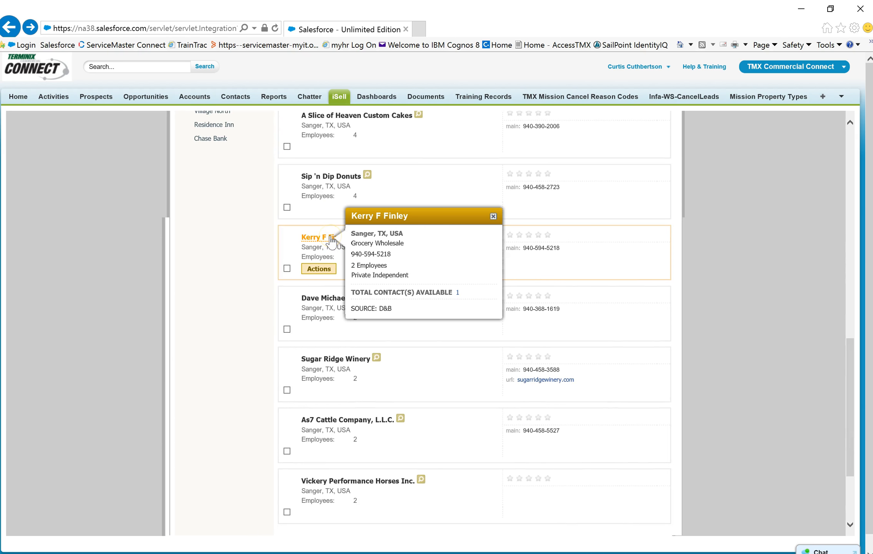
click(316, 297)
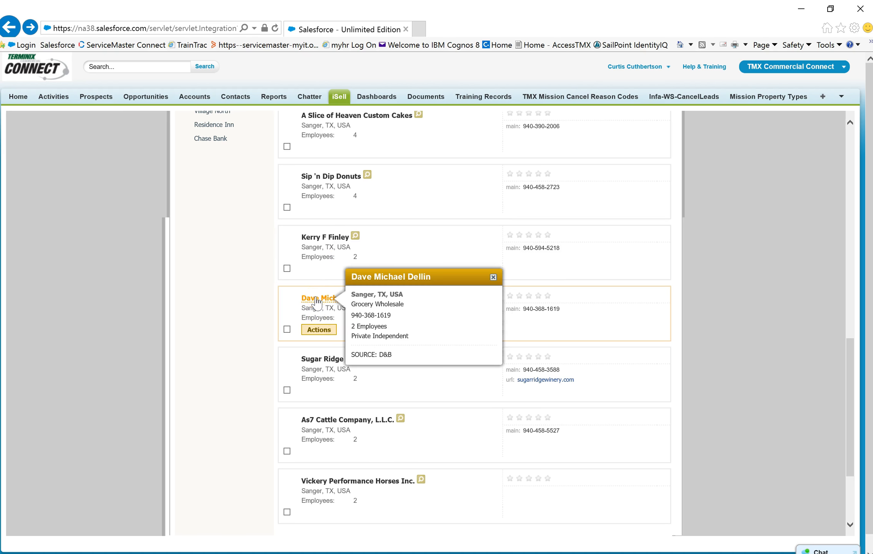
- Preview the Sugar Ridge Winery summary card and look over the rest of the filtered prospect results
click(321, 359)
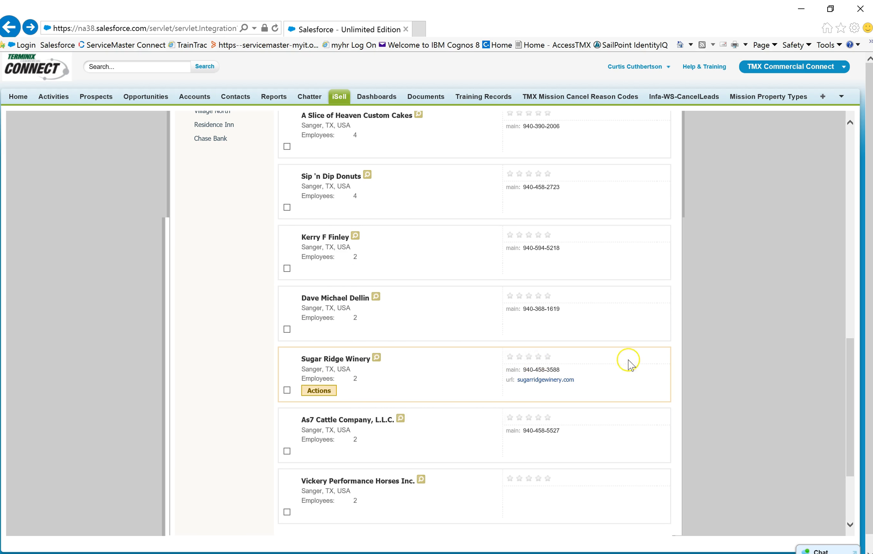
scroll(604, 365, down, 3)
scroll(473, 389, up, 10)
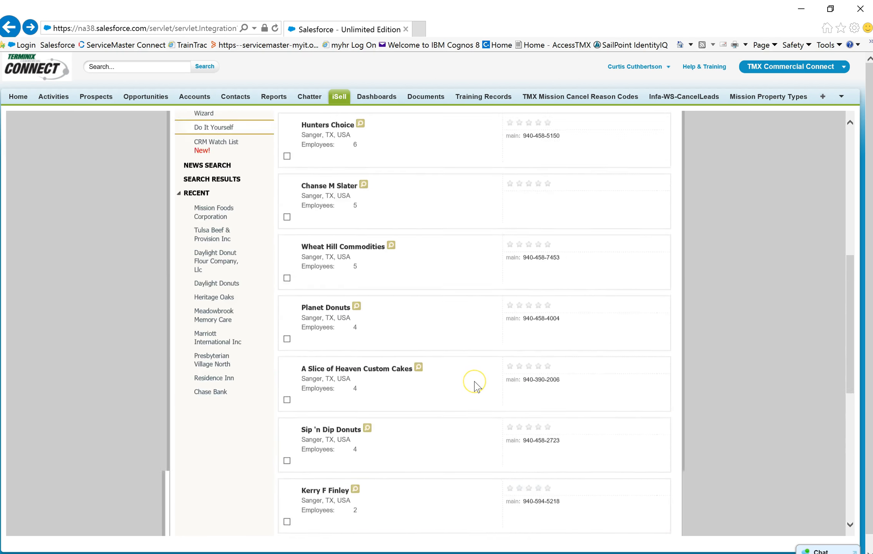
scroll(477, 386, down, 2)
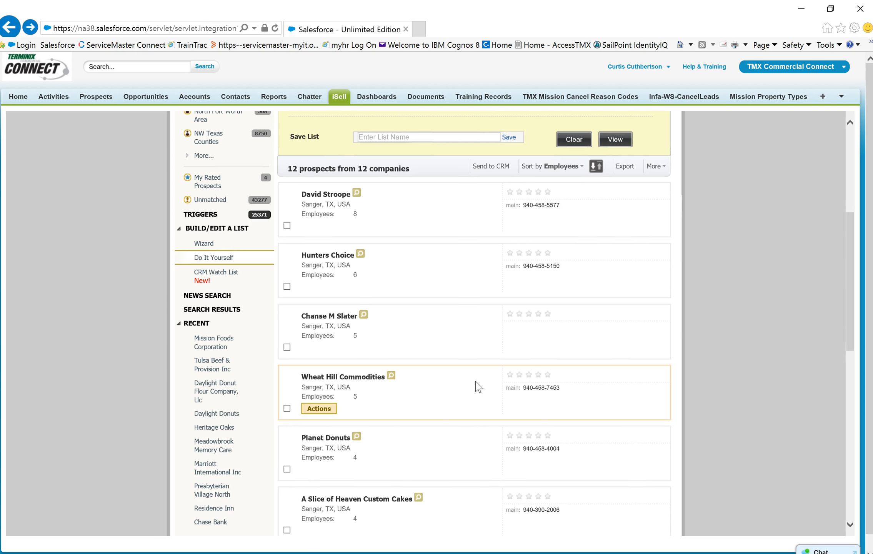
click(382, 314)
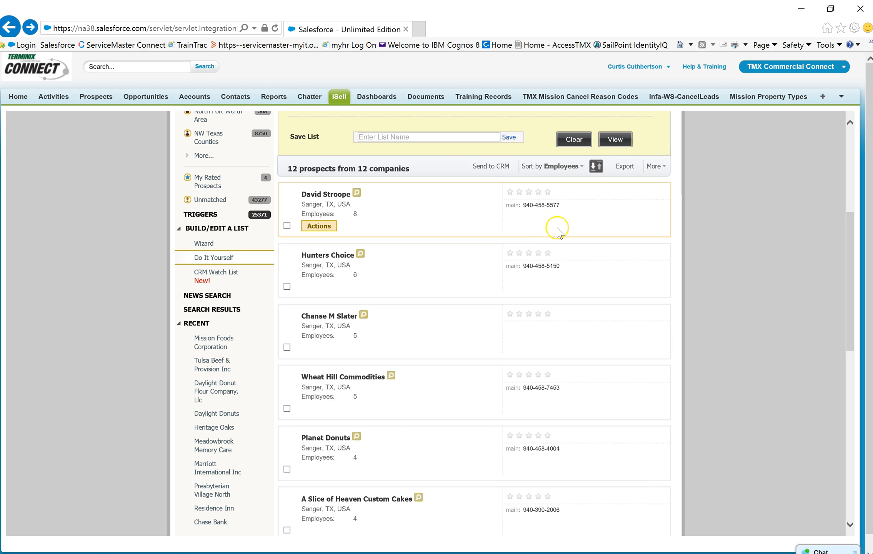
- Export the entire prospect list in XLS format and open the exported file in Excel
click(625, 166)
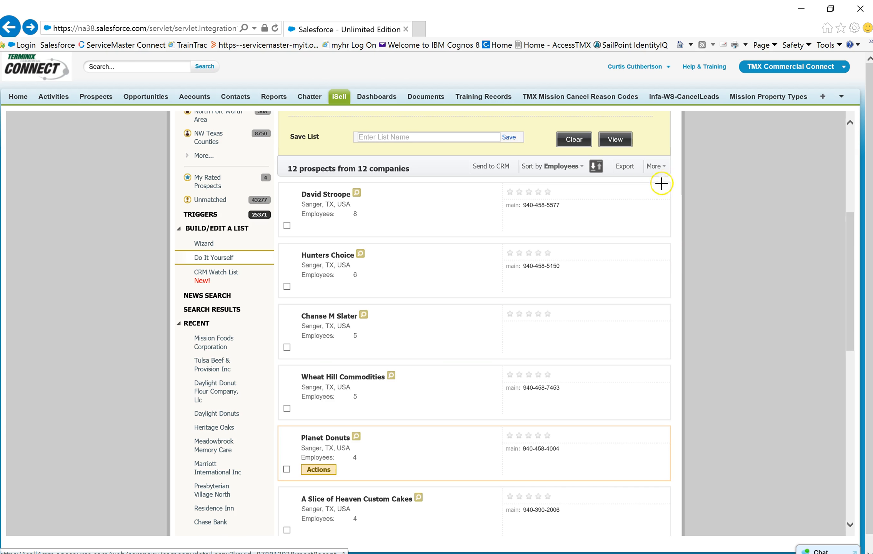
mouse_move(631, 152)
mouse_down()
mouse_move(615, 179)
mouse_move(633, 153)
mouse_up()
click(626, 169)
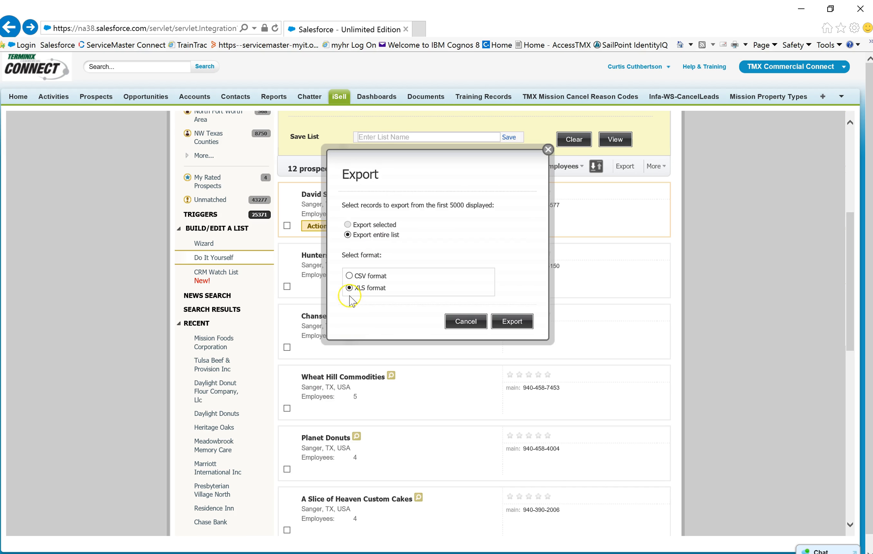
click(523, 322)
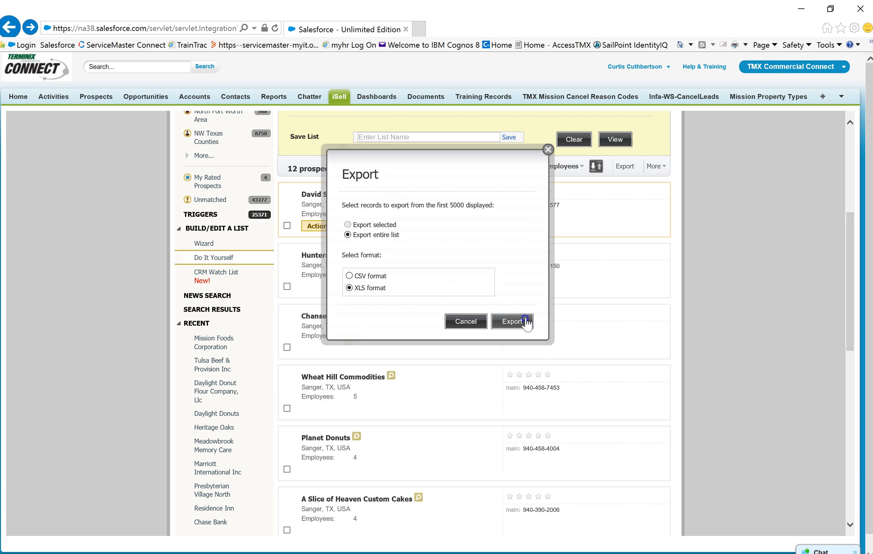
click(596, 547)
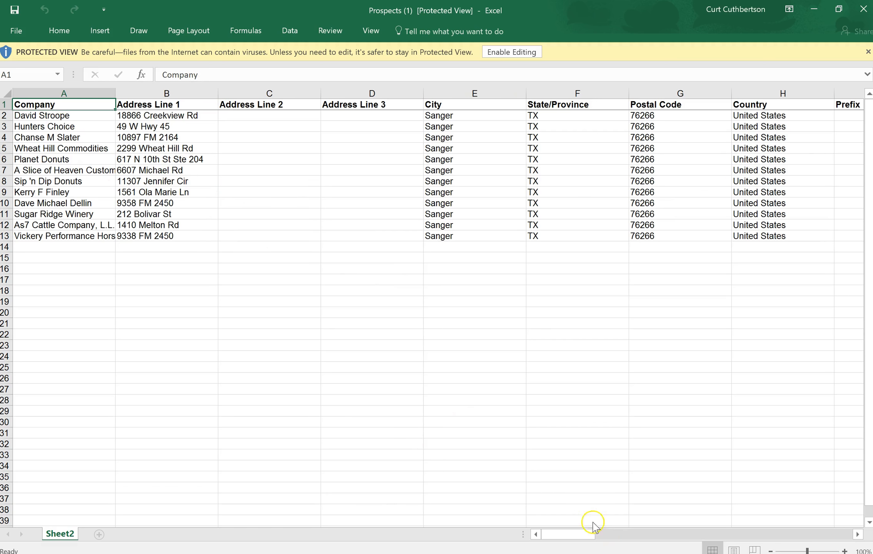
- Review the exported sheet's address, telephone, revenue, employee and industry columns, and close the workbook
drag(595, 534, 699, 532)
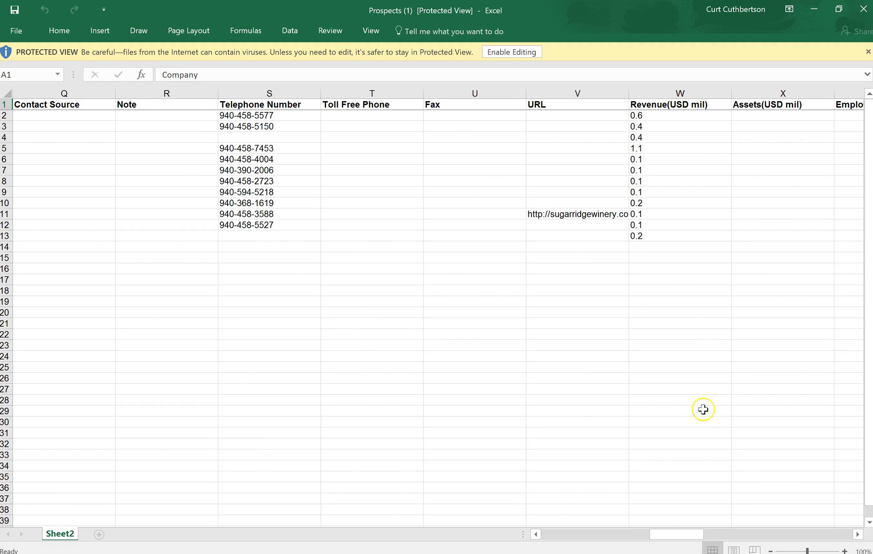
drag(672, 534, 710, 530)
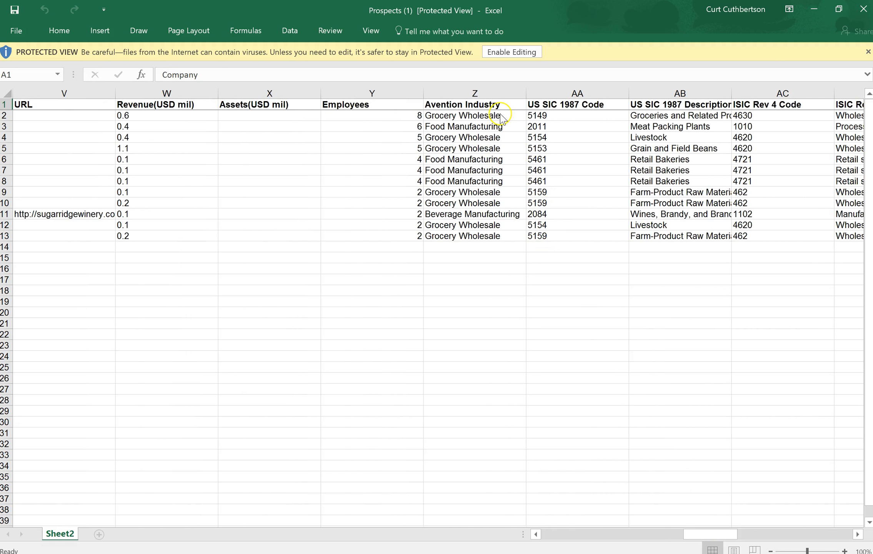
drag(703, 534, 546, 541)
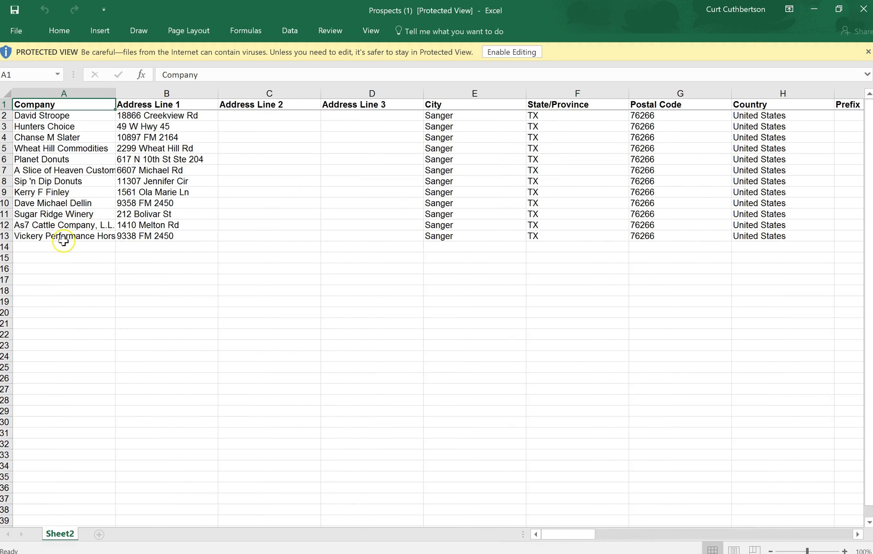
click(868, 8)
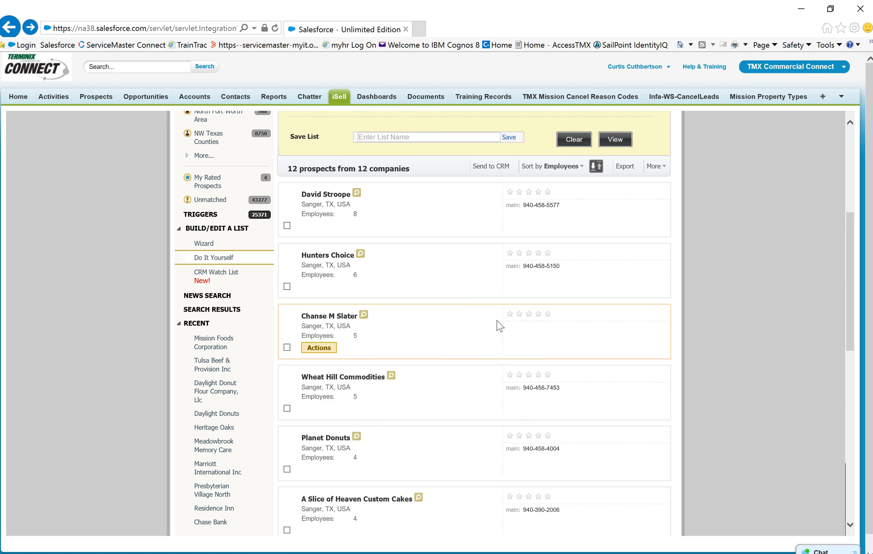
- Send the entire prospect list to the CRM, with new companies and new contacts both going to Leads
scroll(538, 293, up, 2)
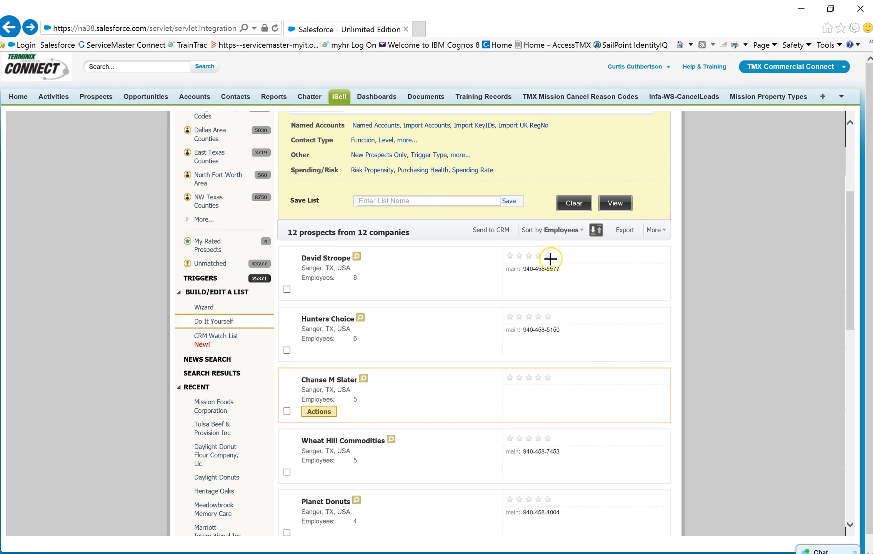
mouse_move(503, 221)
mouse_down()
mouse_move(473, 244)
mouse_move(506, 222)
mouse_move(486, 220)
mouse_up()
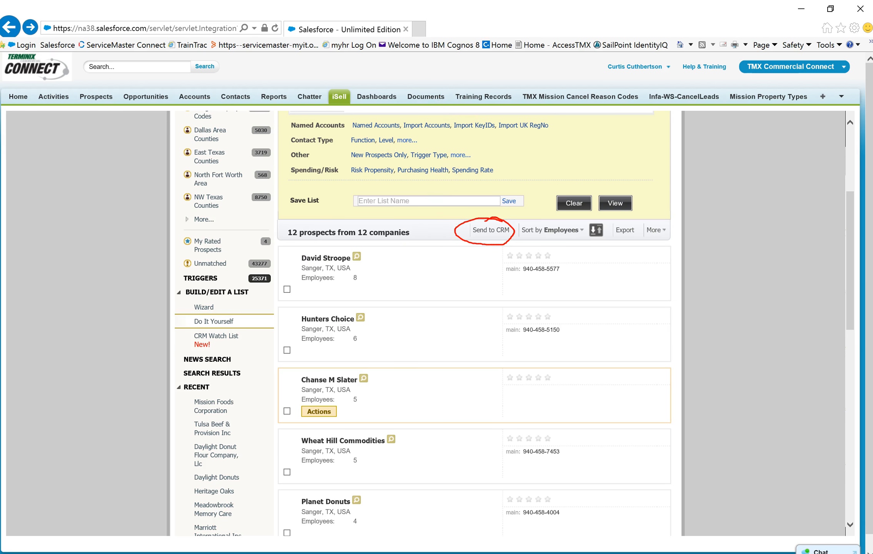
click(497, 228)
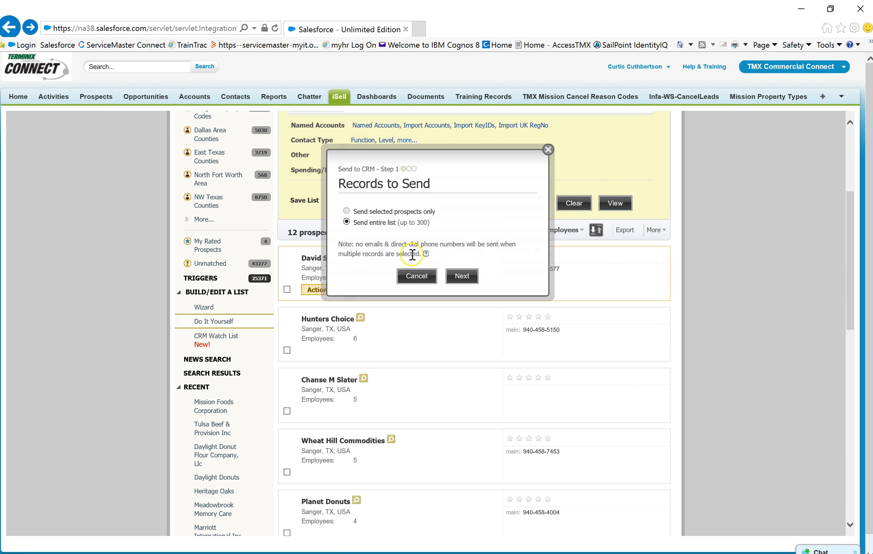
click(461, 276)
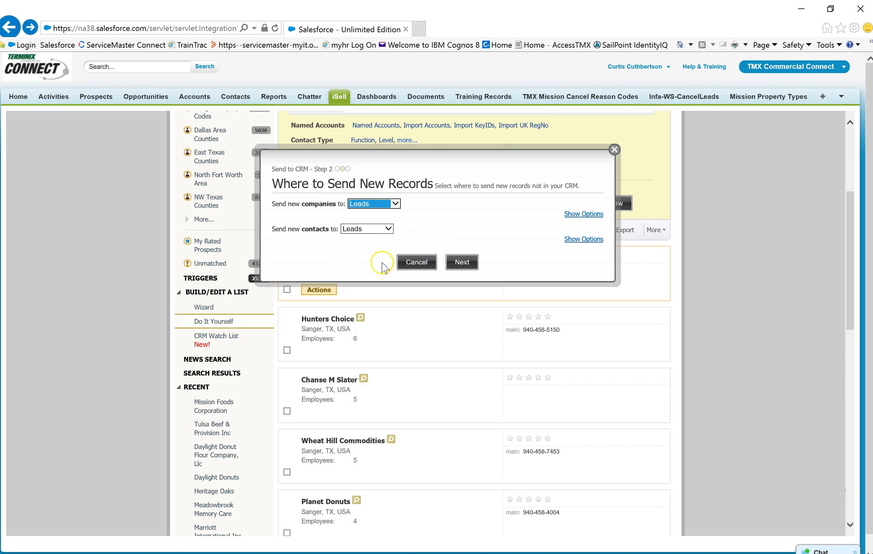
click(452, 263)
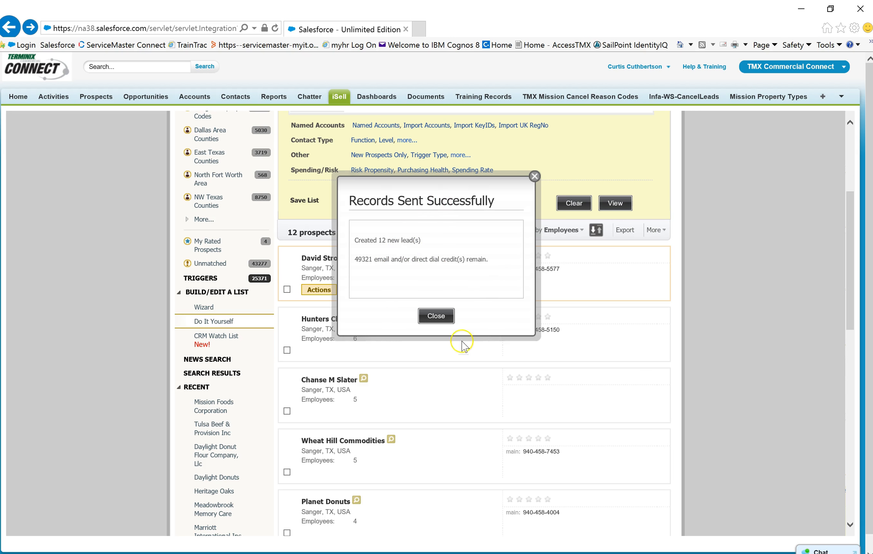
click(431, 317)
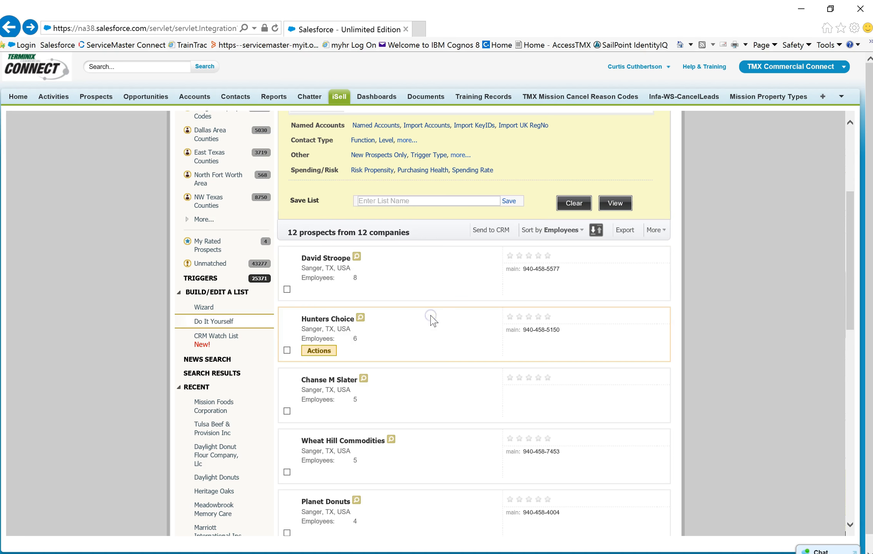
- Remove all Avention industry criteria from the list filter, keeping the postal code 76266
scroll(653, 303, down, 3)
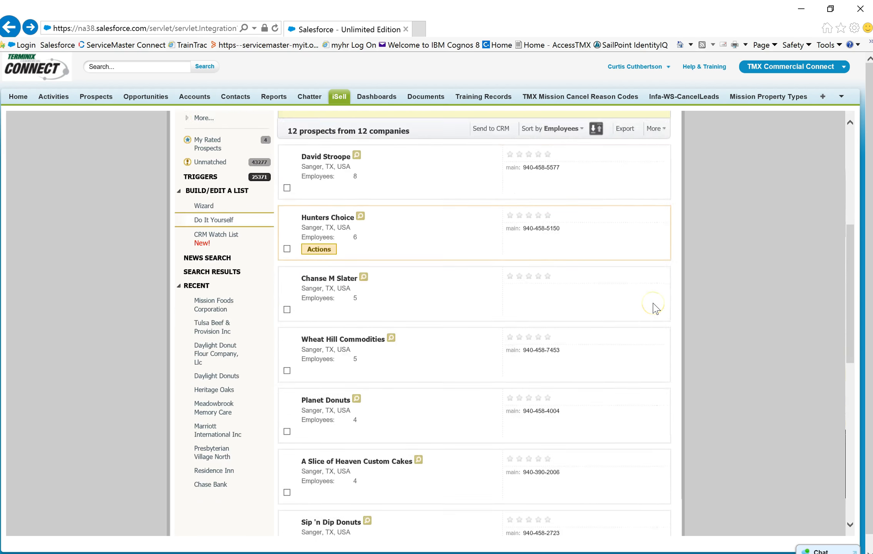
scroll(654, 306, up, 6)
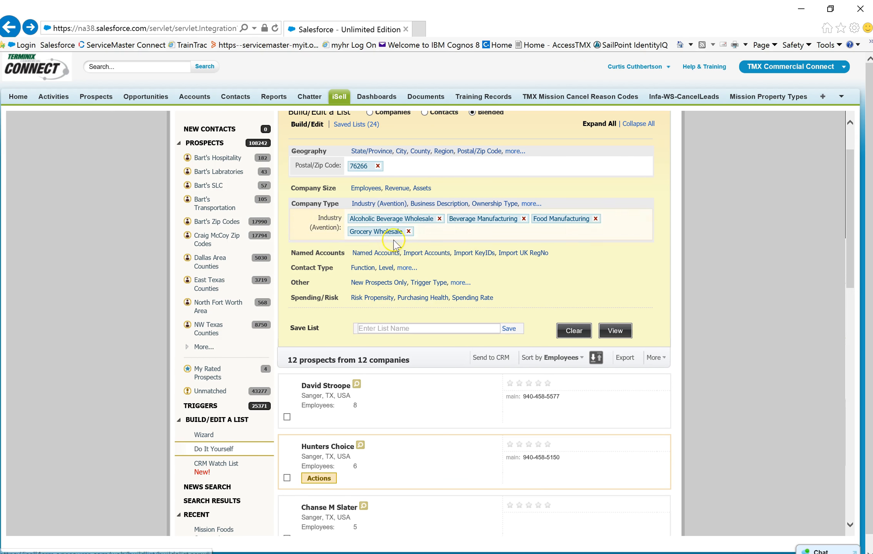
click(408, 231)
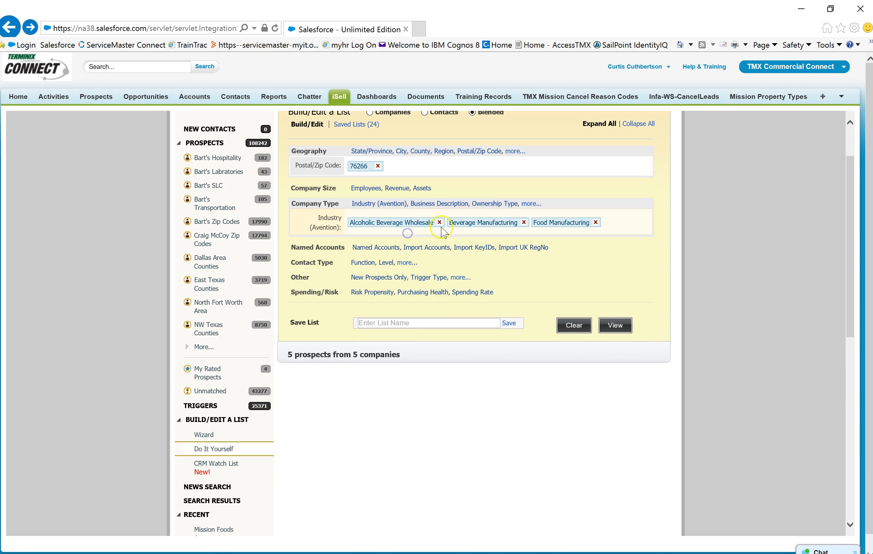
click(440, 218)
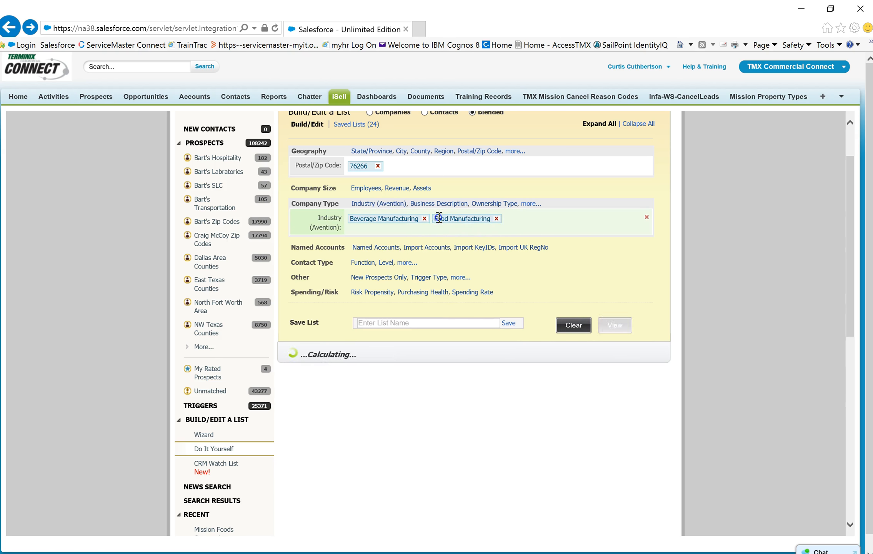
click(646, 217)
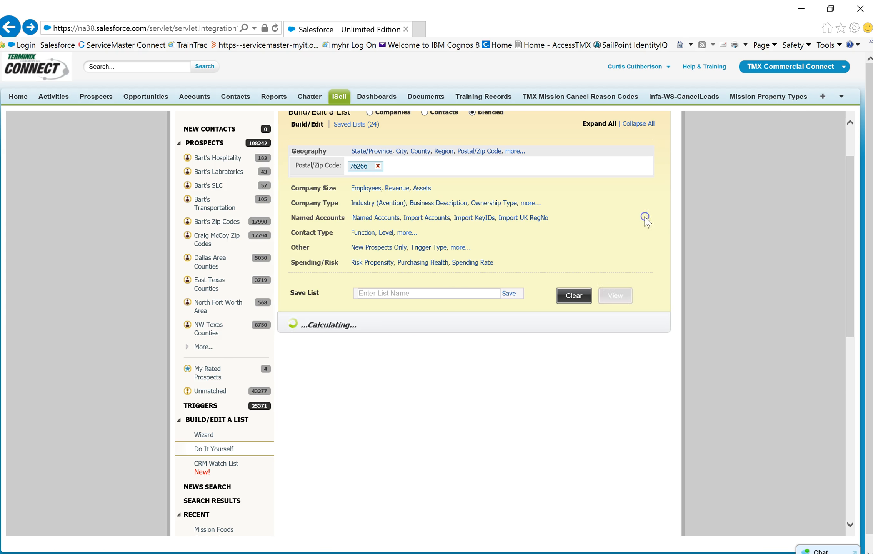
- Browse the Avention industries for the company type criteria and expand the Manufacturing category
click(532, 203)
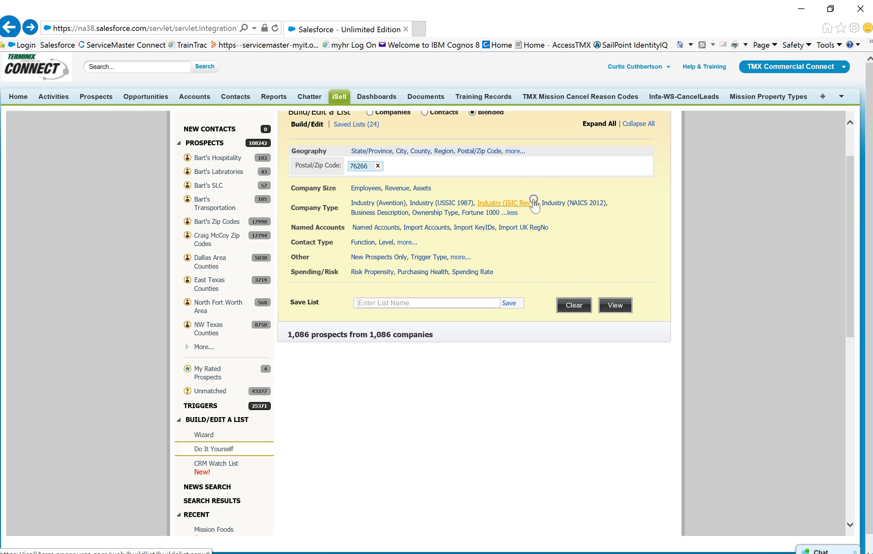
click(386, 207)
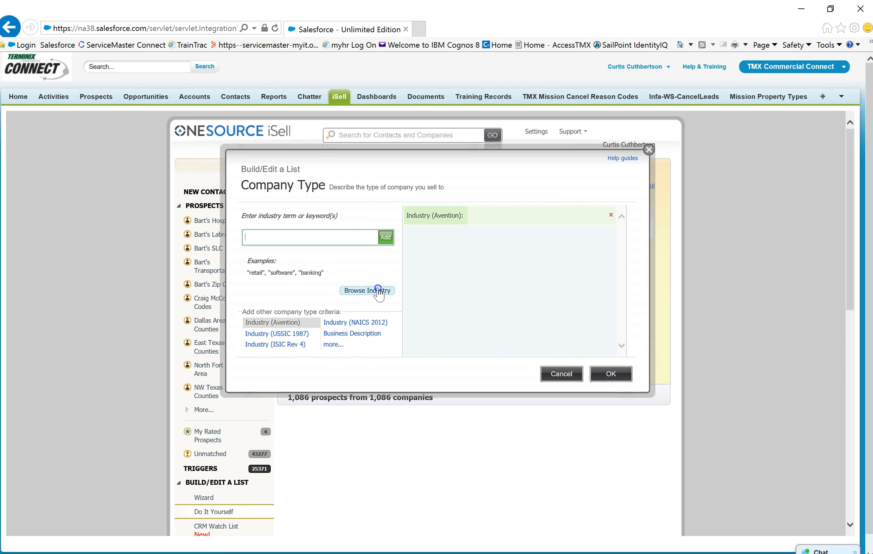
click(378, 290)
scroll(326, 293, down, 1)
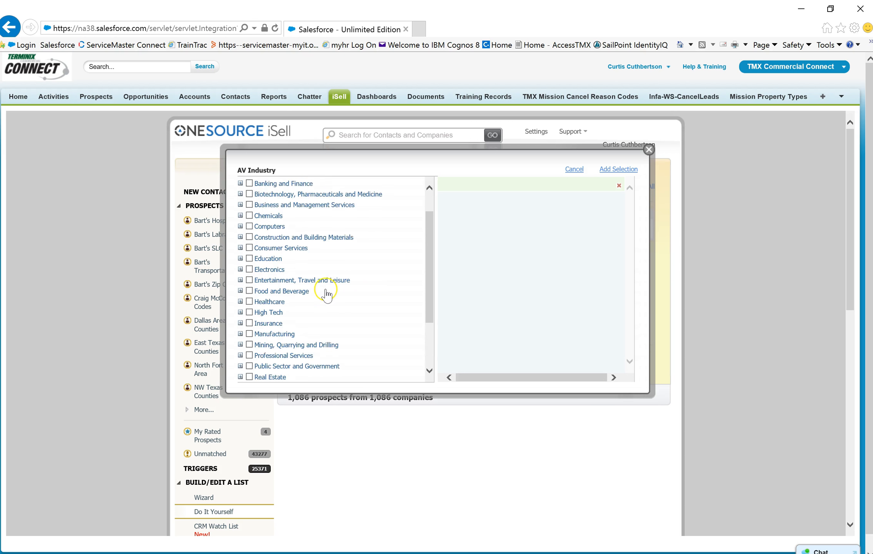
scroll(326, 293, down, 1)
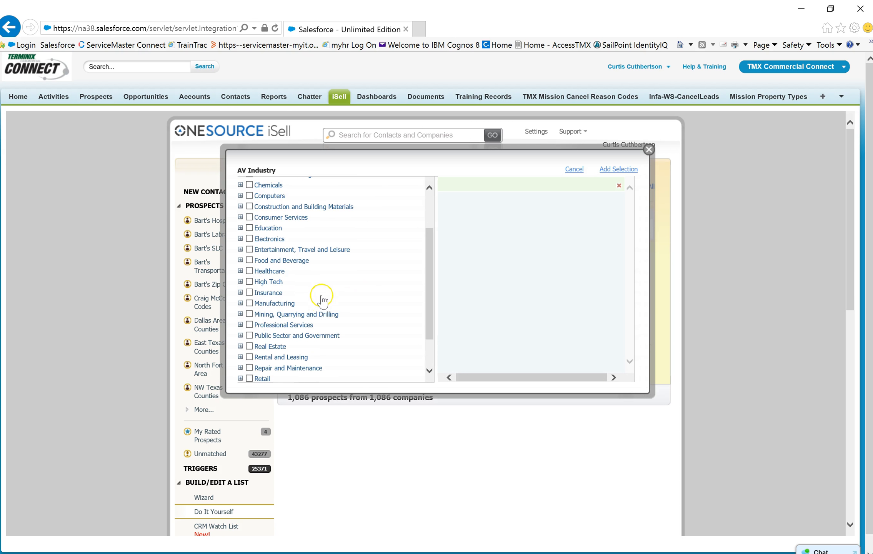
click(240, 303)
scroll(415, 300, down, 3)
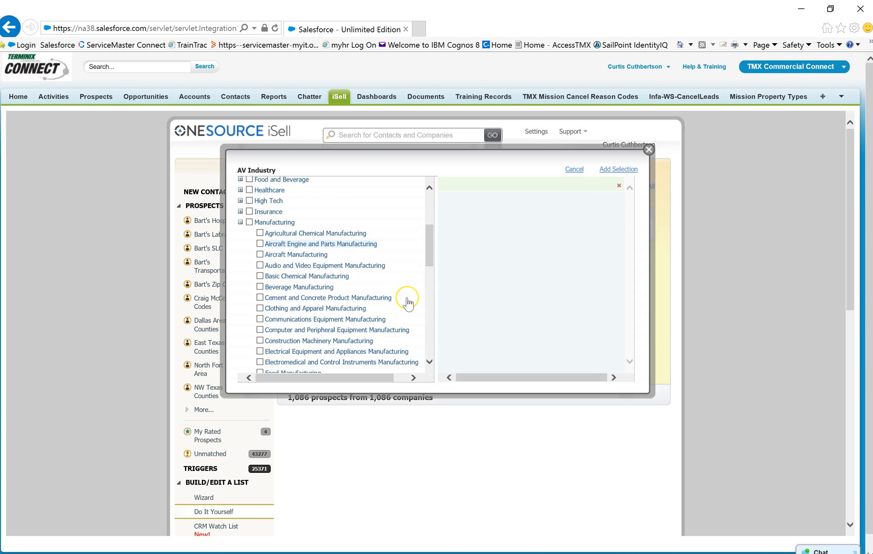
- Select Agricultural Chemical Manufacturing and look through the other subcategories under Manufacturing
click(260, 224)
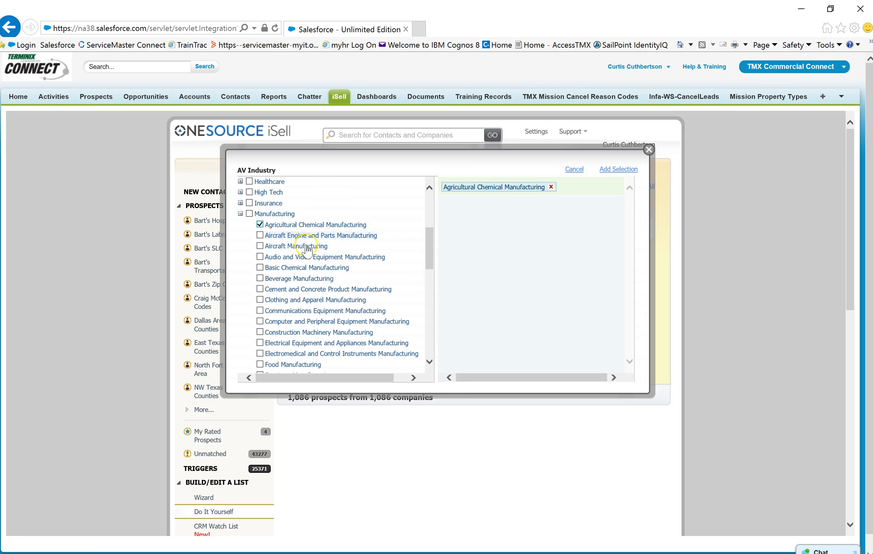
scroll(303, 265, down, 1)
scroll(303, 265, down, 1)
scroll(303, 265, down, 4)
scroll(301, 255, down, 2)
scroll(301, 253, up, 7)
scroll(301, 254, up, 1)
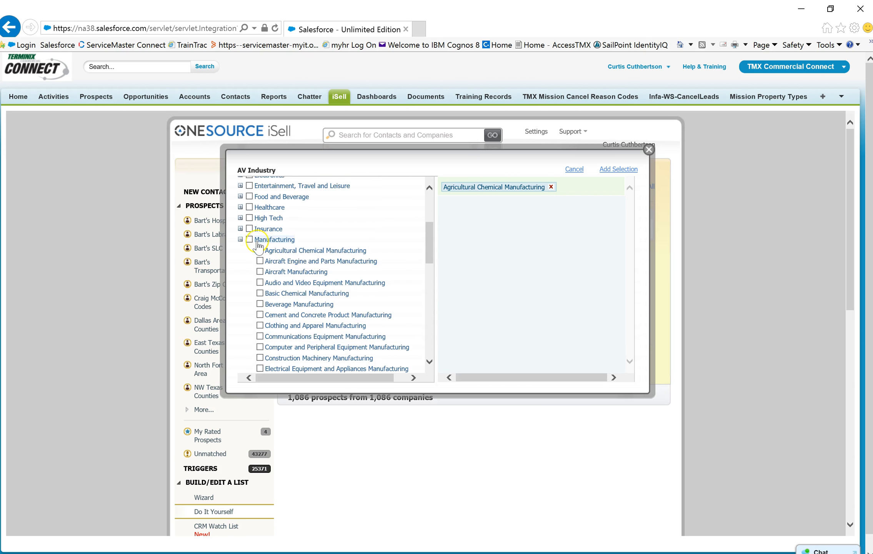
- Select the entire Manufacturing category and apply it as the list's Avention industry criterion
click(249, 238)
scroll(358, 264, down, 1)
scroll(358, 265, down, 1)
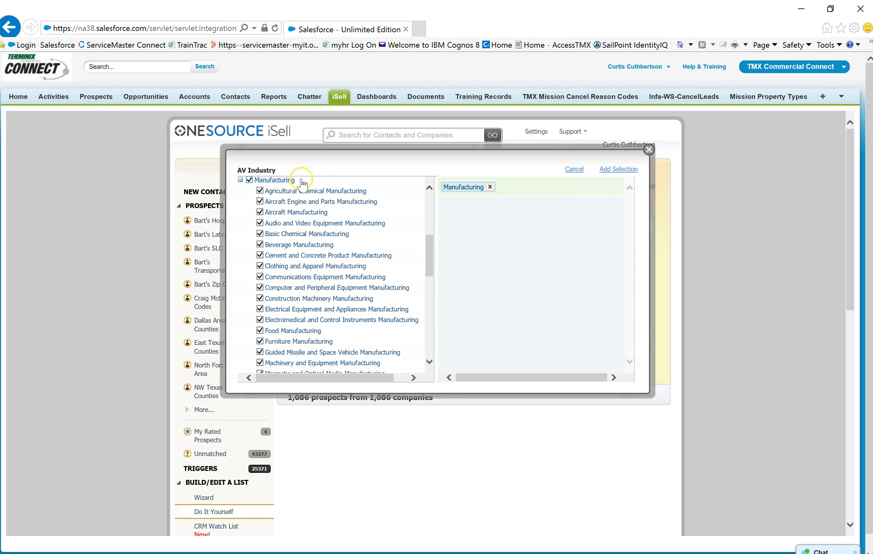
scroll(324, 194, down, 5)
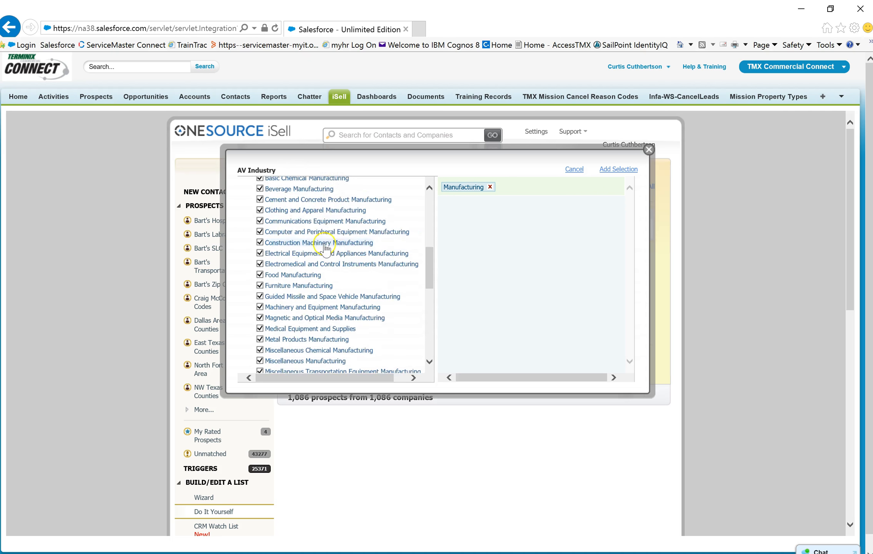
scroll(293, 306, up, 8)
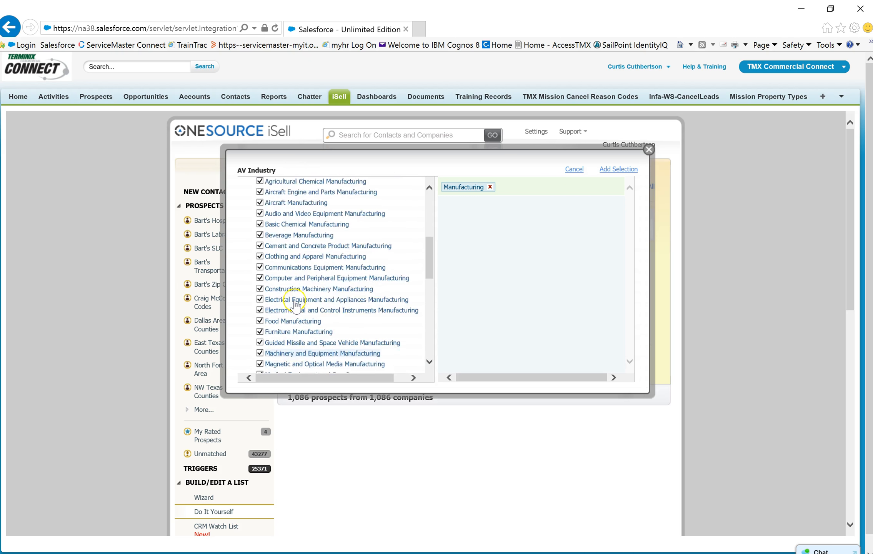
click(615, 169)
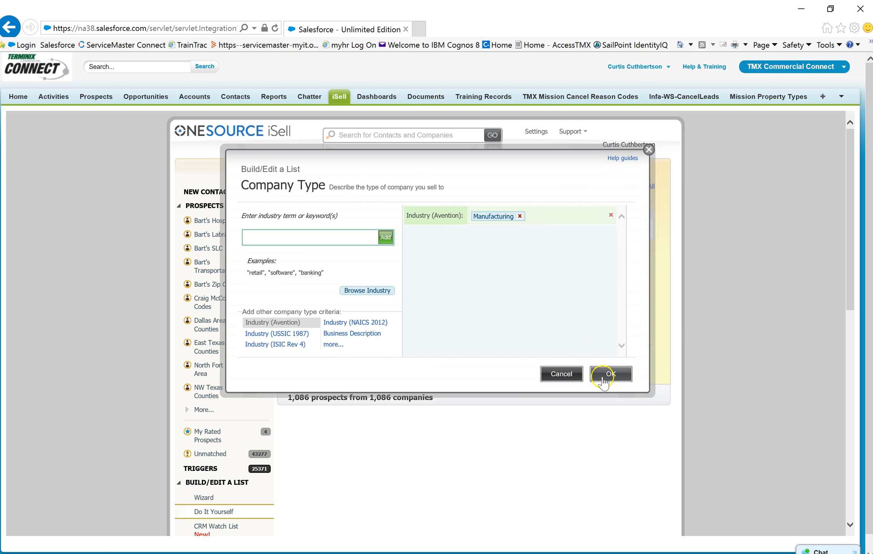
click(602, 382)
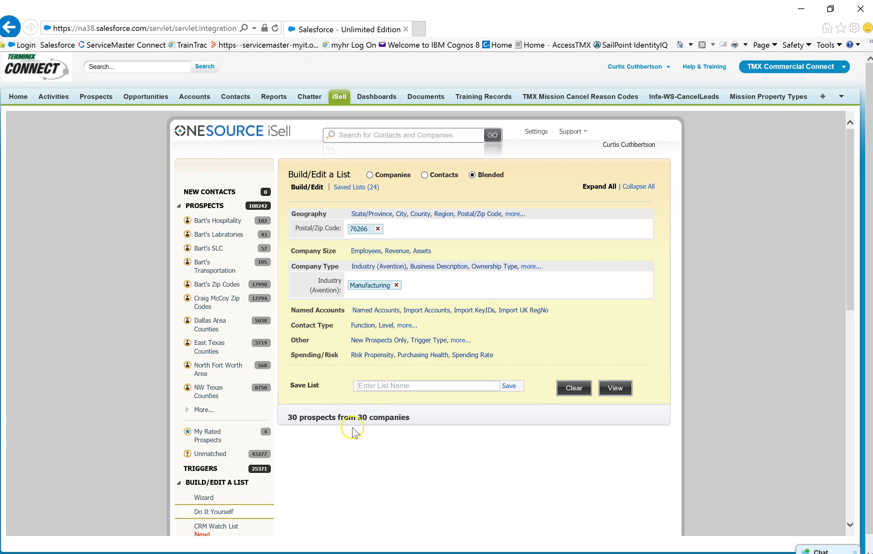
- Display the prospects matching postal code 76266 and the Manufacturing industry
drag(406, 415, 284, 419)
click(489, 485)
scroll(519, 475, down, 3)
click(622, 262)
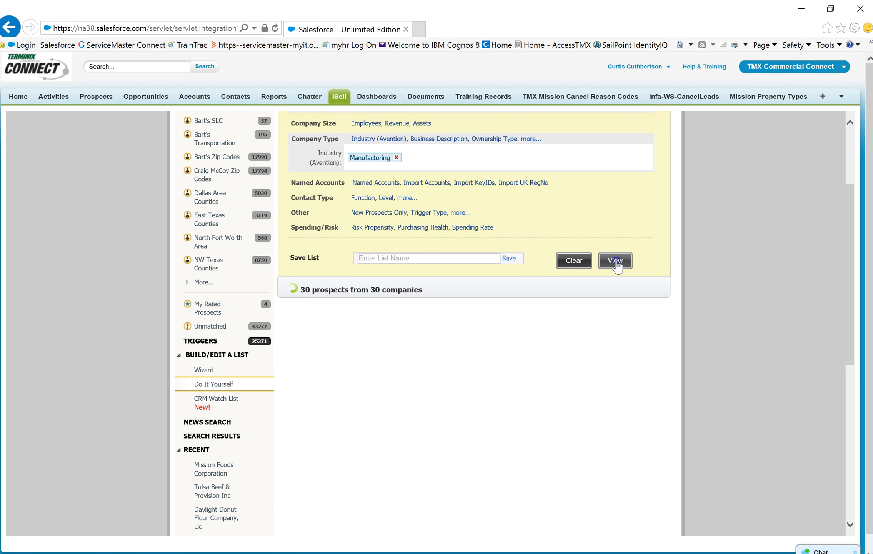
- Review the Manufacturing companies in the results from the largest employers down to the smallest
scroll(444, 387, down, 5)
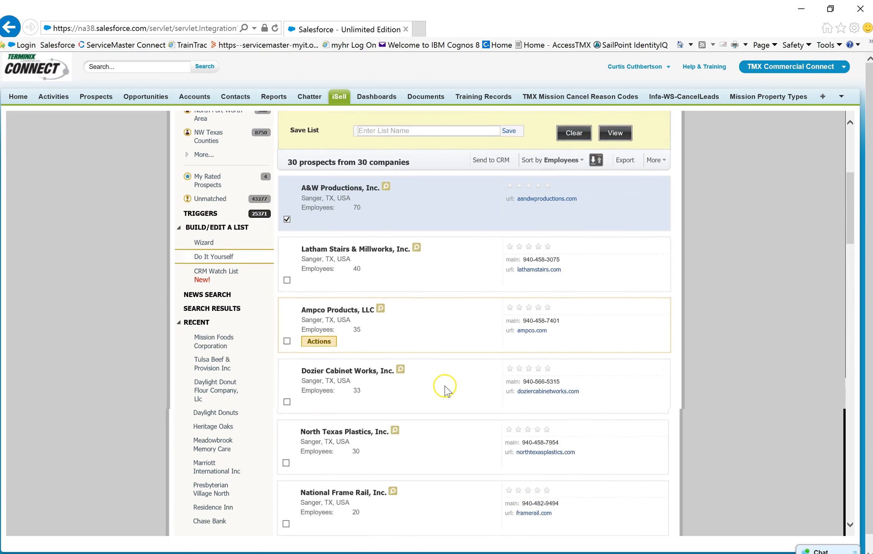
scroll(445, 387, down, 2)
scroll(447, 391, up, 2)
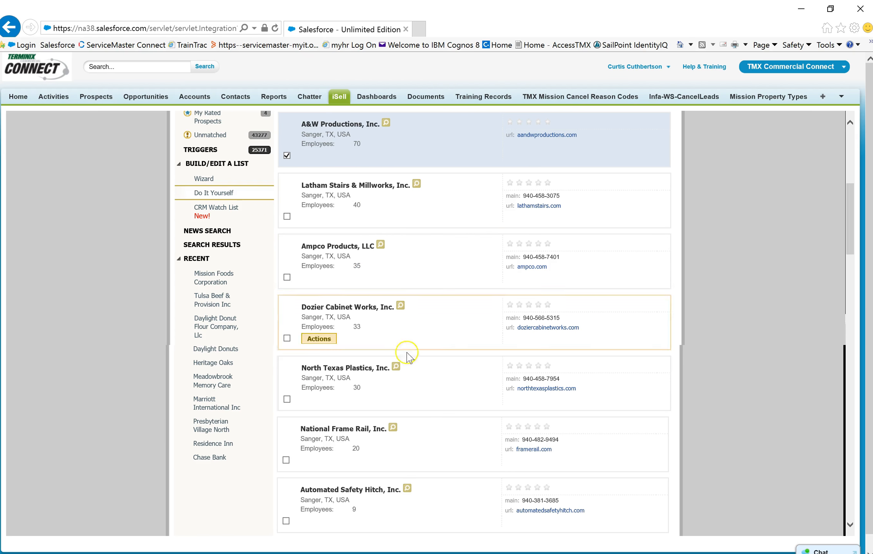
scroll(409, 361, down, 12)
scroll(411, 383, down, 20)
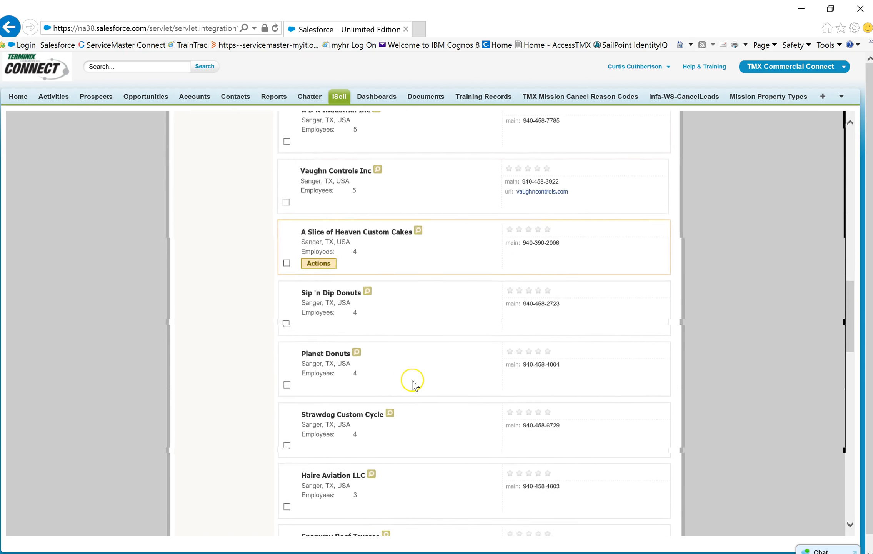
scroll(415, 387, down, 6)
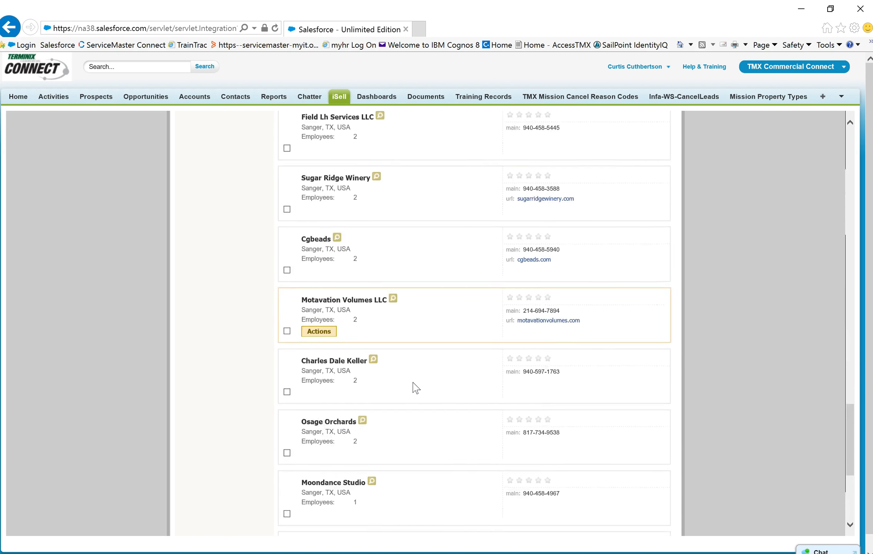
scroll(416, 387, up, 20)
scroll(415, 387, up, 19)
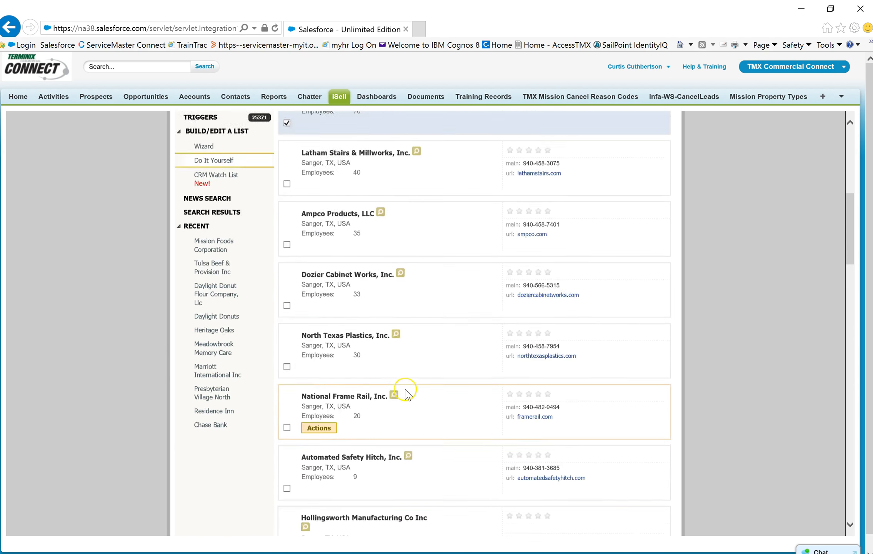
scroll(384, 380, down, 2)
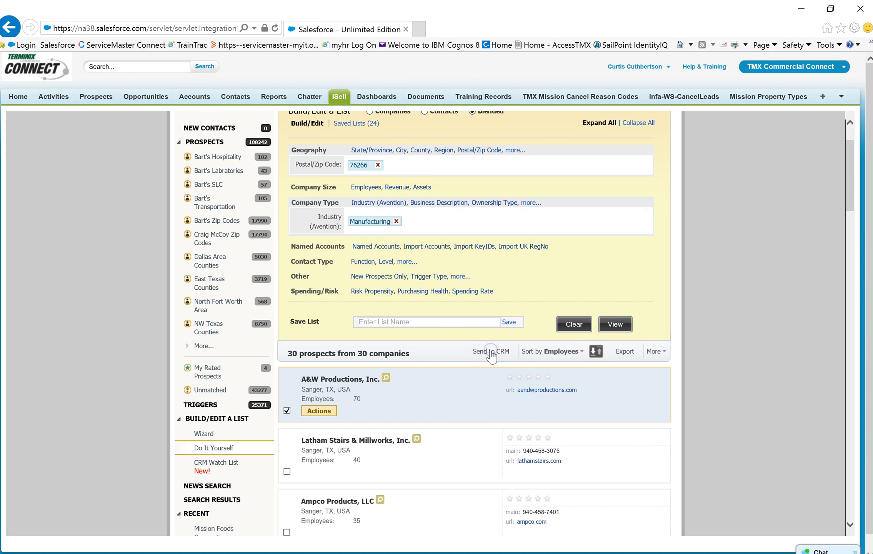
- Send the entire Manufacturing prospect list to the CRM, leaving possible duplicates unresolved and accepting that they are ignored during importing
click(491, 351)
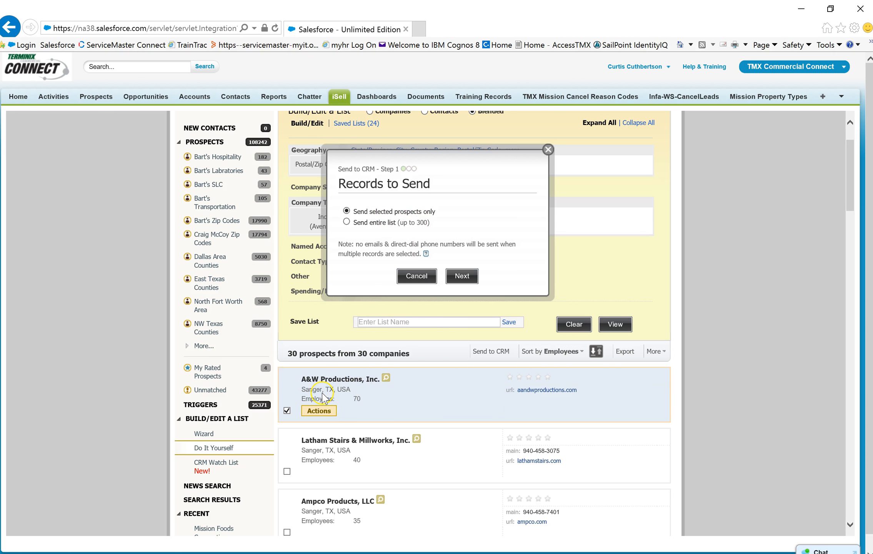
click(347, 222)
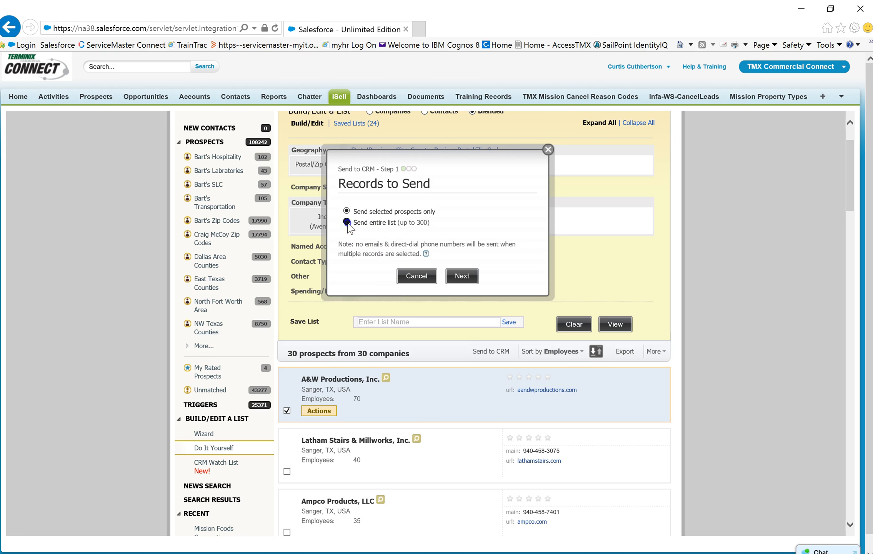
click(463, 277)
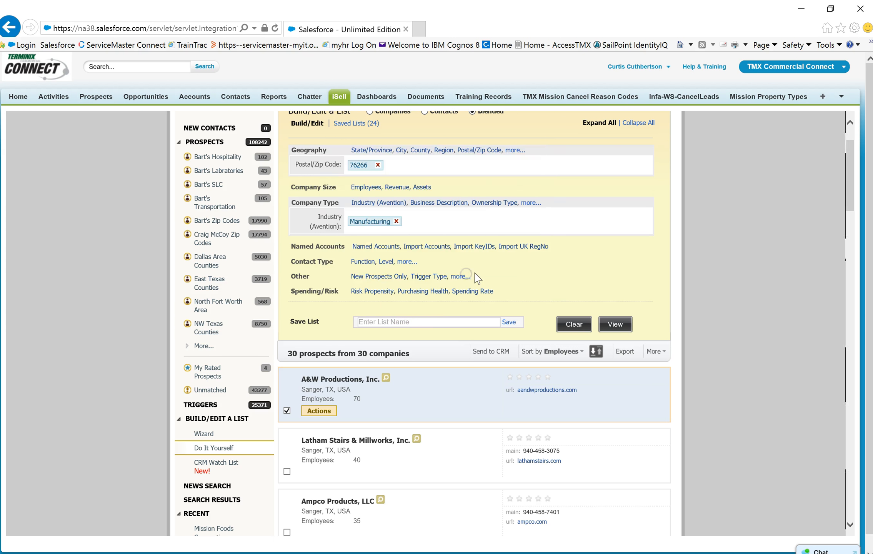
click(461, 261)
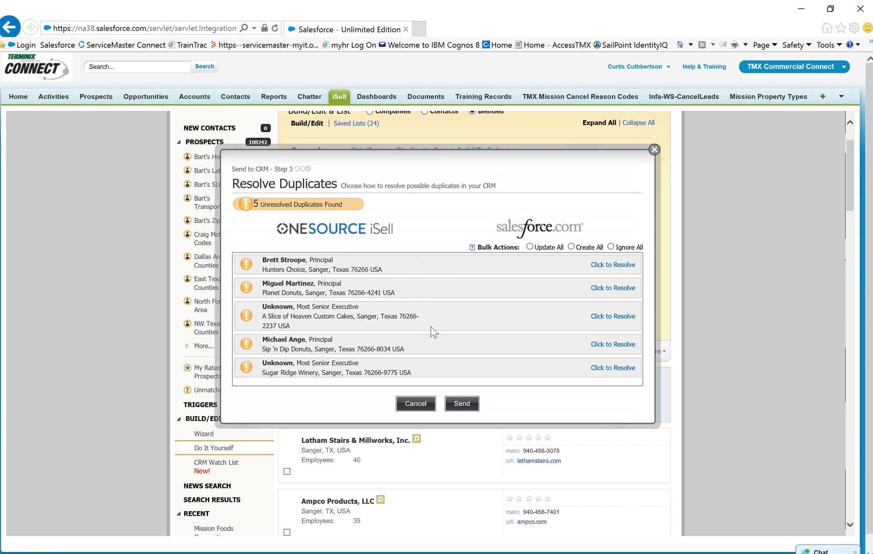
click(460, 402)
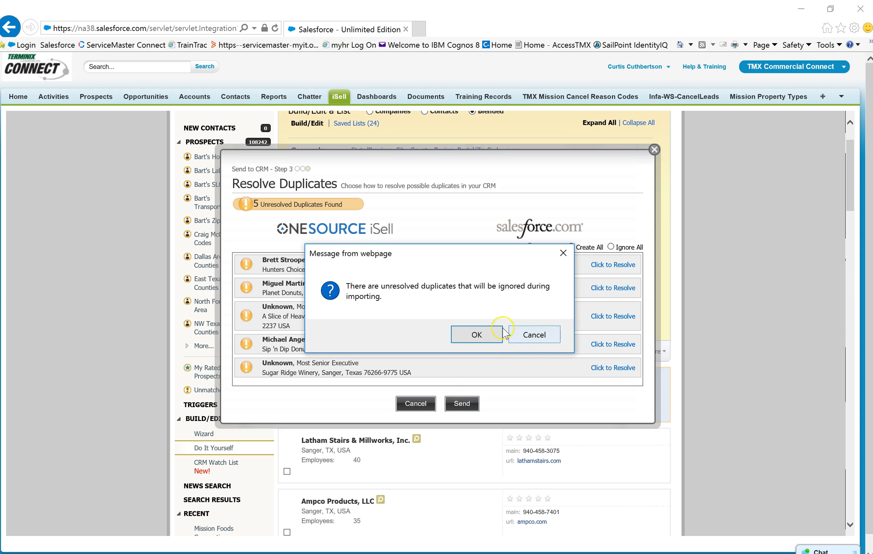
click(477, 335)
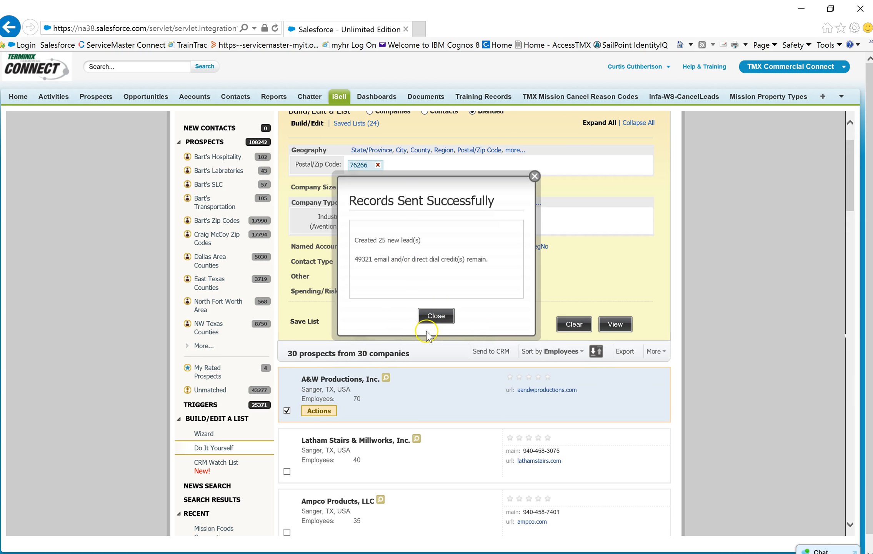
click(435, 316)
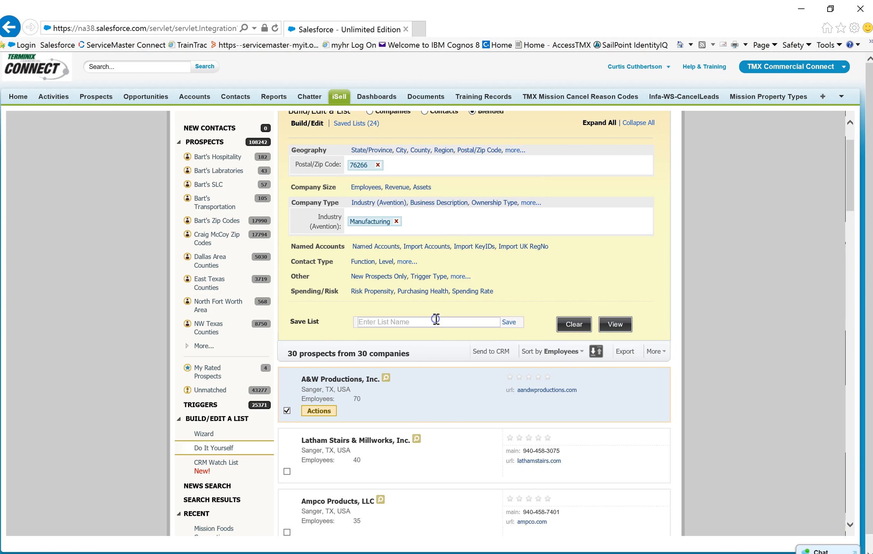
scroll(465, 388, down, 5)
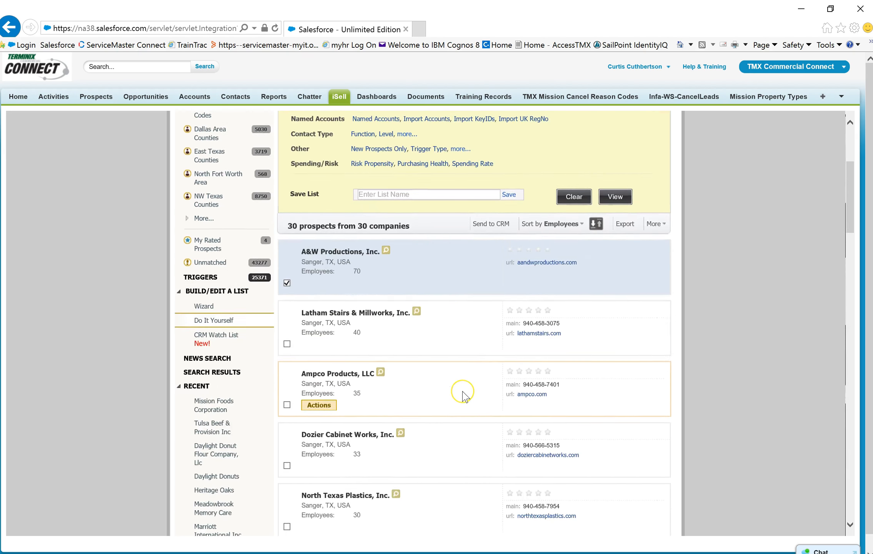
scroll(464, 390, up, 5)
scroll(464, 394, up, 1)
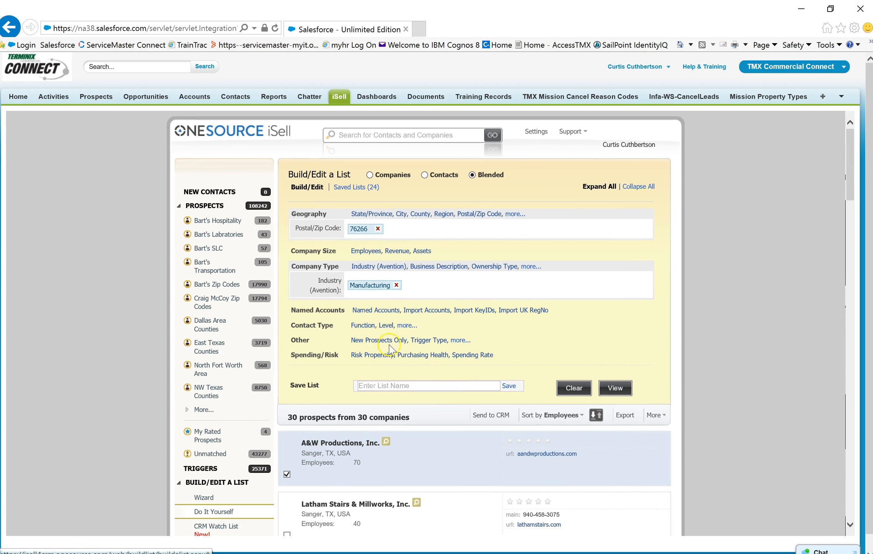
scroll(482, 354, down, 1)
scroll(341, 320, down, 2)
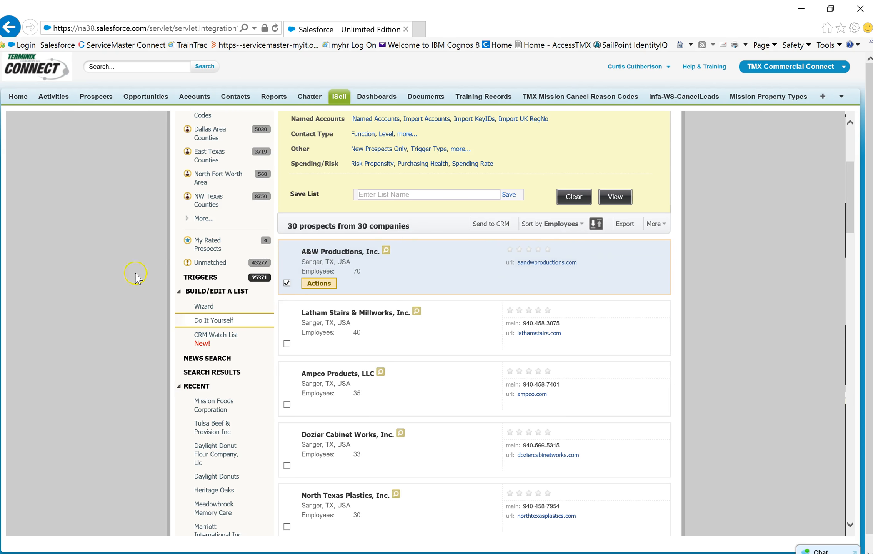
scroll(116, 312, down, 3)
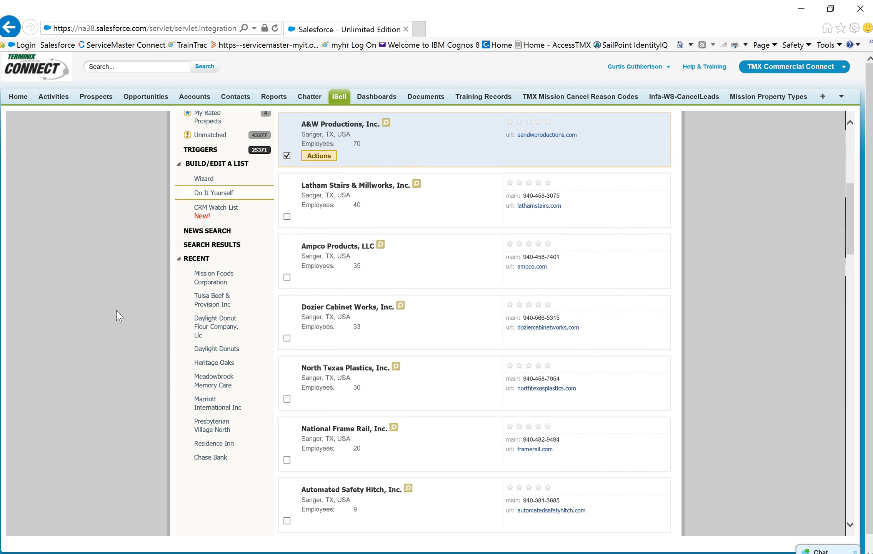